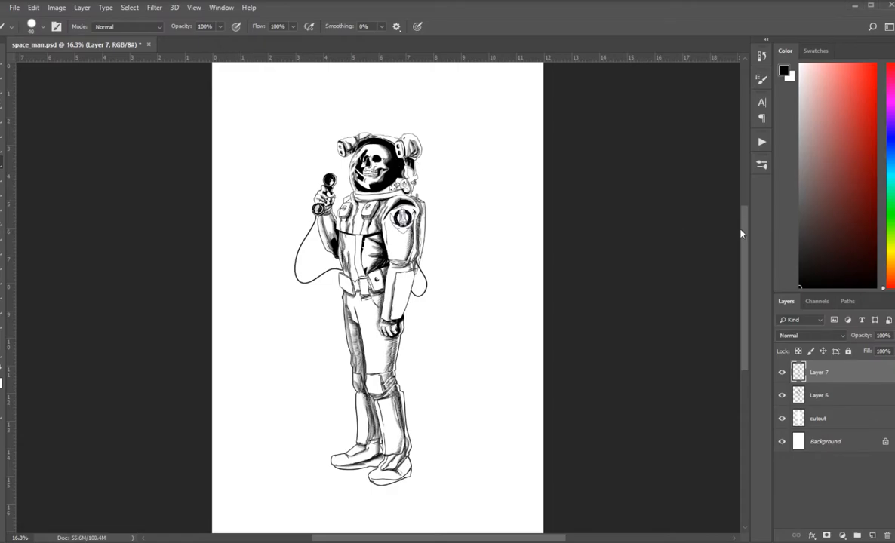
- Examine the astronaut illustration's helmet, chest and sleeve details up close, and view the full figure on its page
scroll(464, 210, "up", 11)
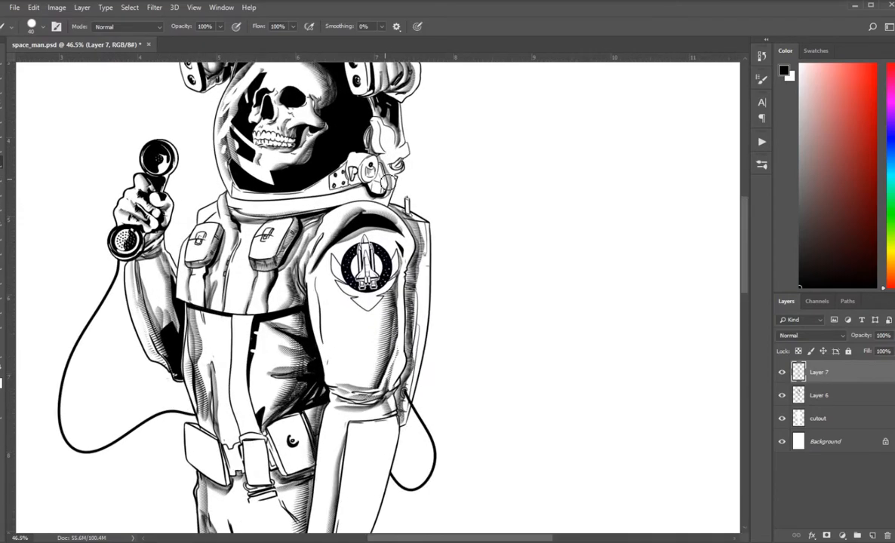
scroll(386, 181, "up", 1)
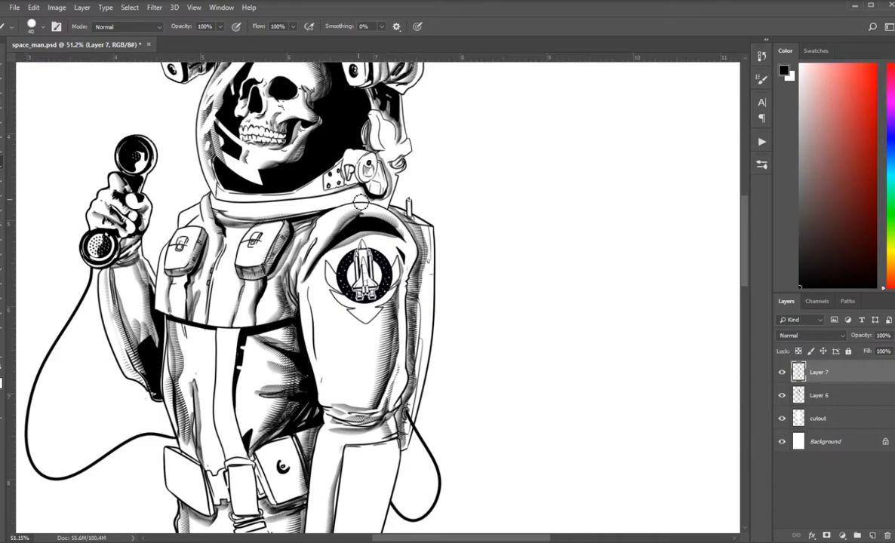
scroll(360, 202, "down", 1)
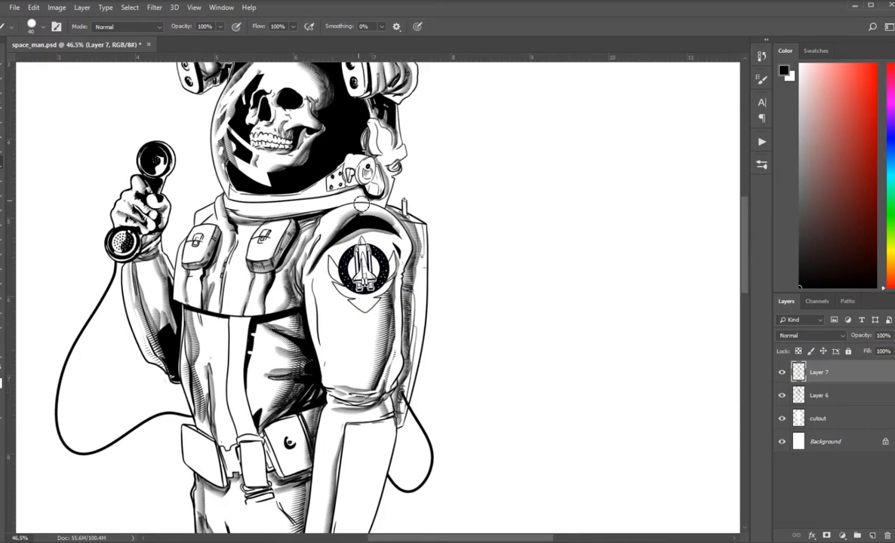
scroll(690, 215, "up", 1)
left_click_drag(746, 224, 743, 221)
left_click_drag(457, 539, 432, 539)
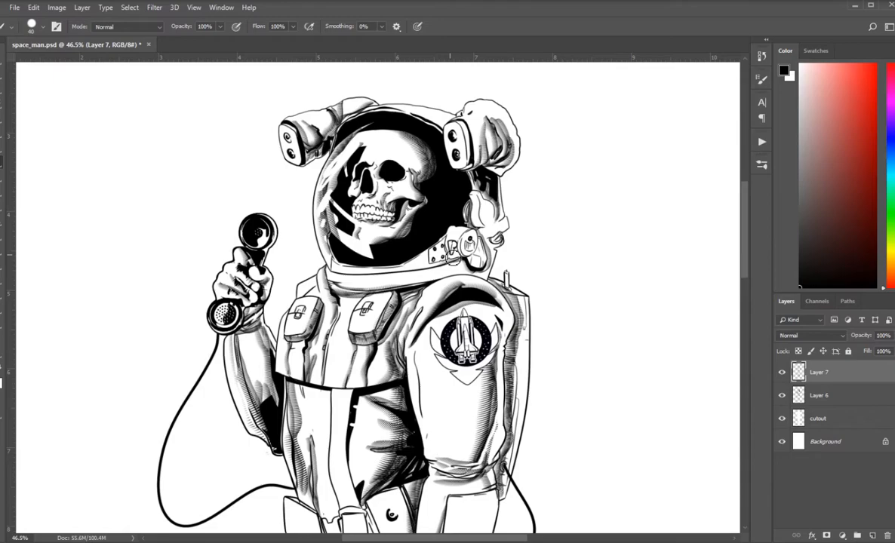
scroll(488, 294, "down", 5)
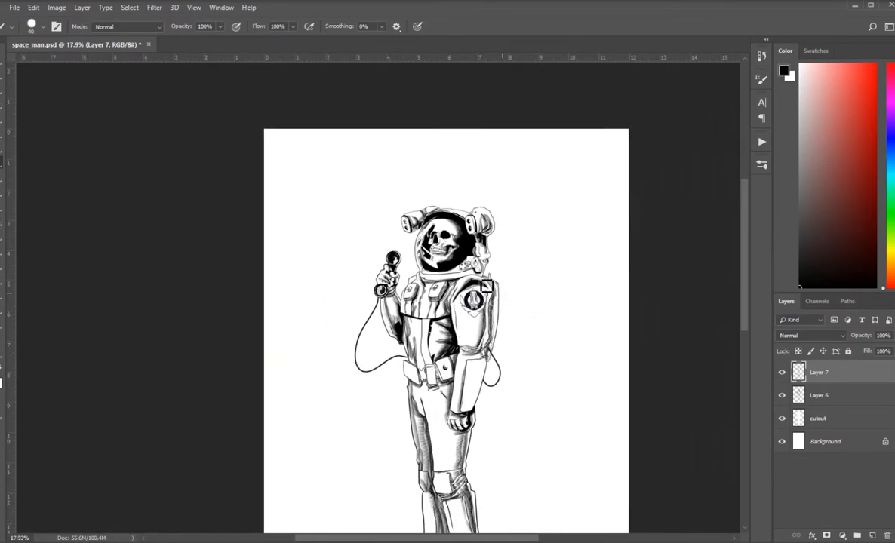
scroll(487, 293, "up", 1)
scroll(461, 262, "down", 1)
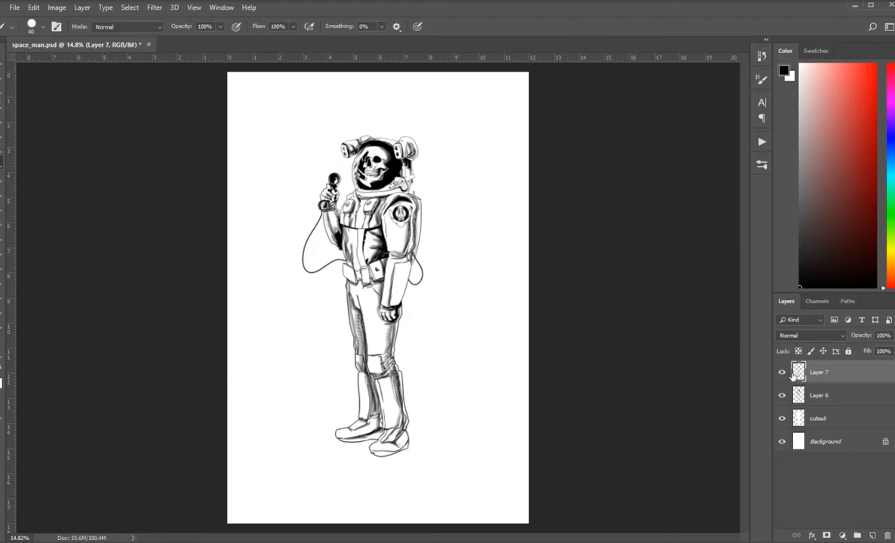
- Hide Layer 7, Layer 6 and Background to inspect the cutout silhouette alone, and make all three layers visible again
left_click(782, 373)
left_click(782, 395)
left_click(782, 442)
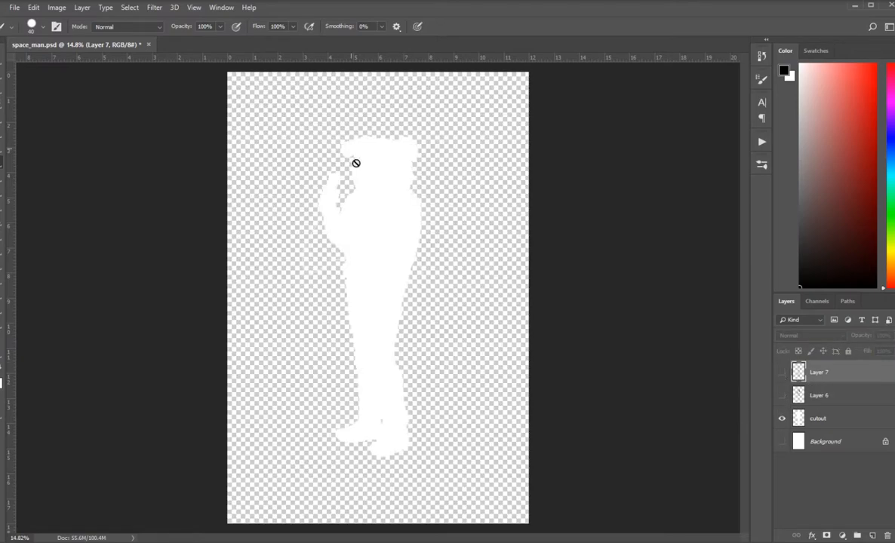
scroll(393, 188, "up", 3)
scroll(393, 188, "up", 1)
scroll(393, 188, "down", 4)
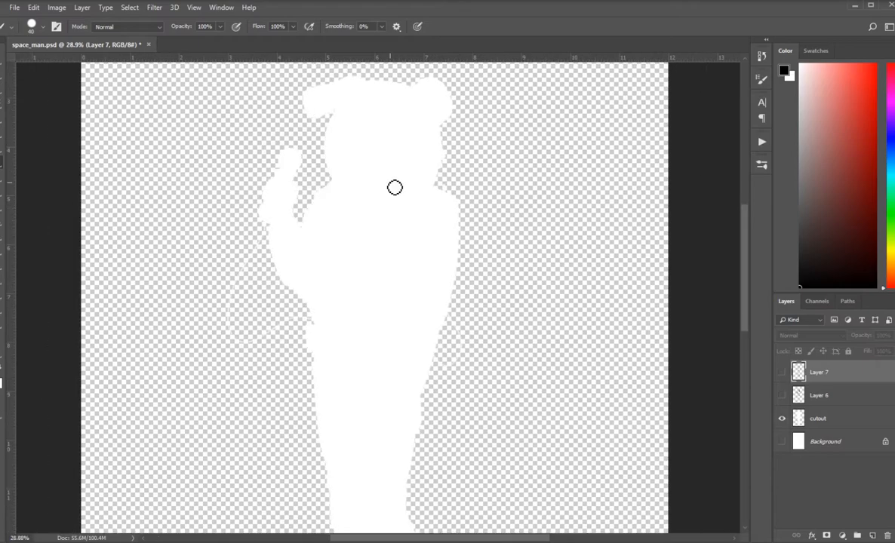
left_click(782, 395)
left_click(782, 372)
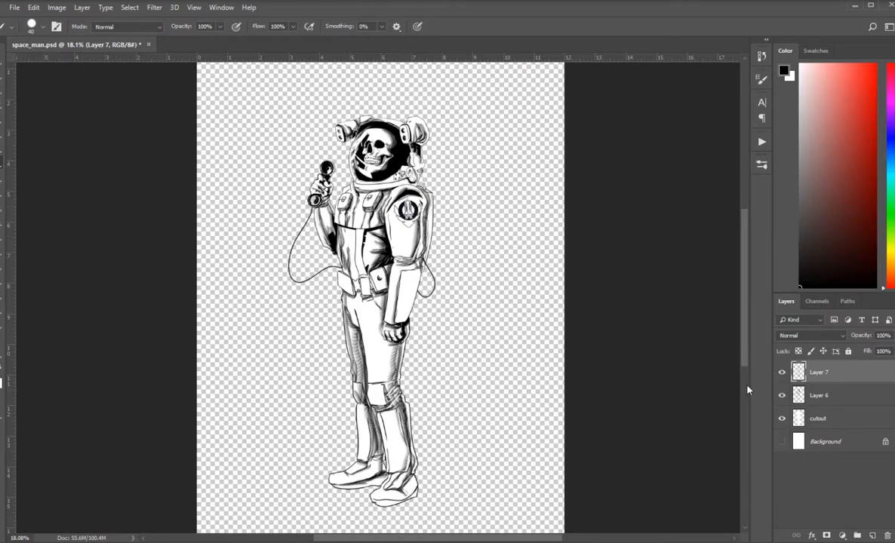
left_click(783, 443)
scroll(611, 365, "down", 1)
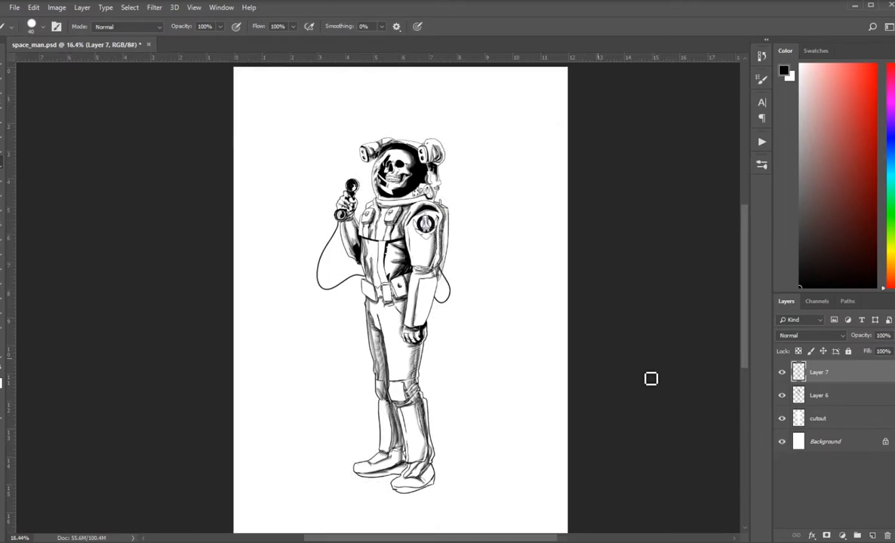
- Add a new layer directly above Background and draw a 2 px black horizontal line across the canvas just below the belt
left_click(827, 444)
left_click(872, 536)
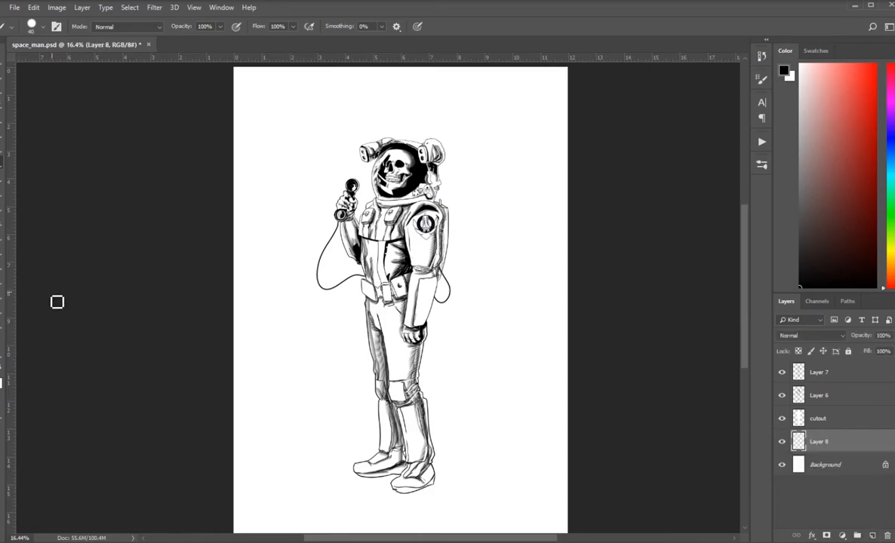
left_click(2, 307)
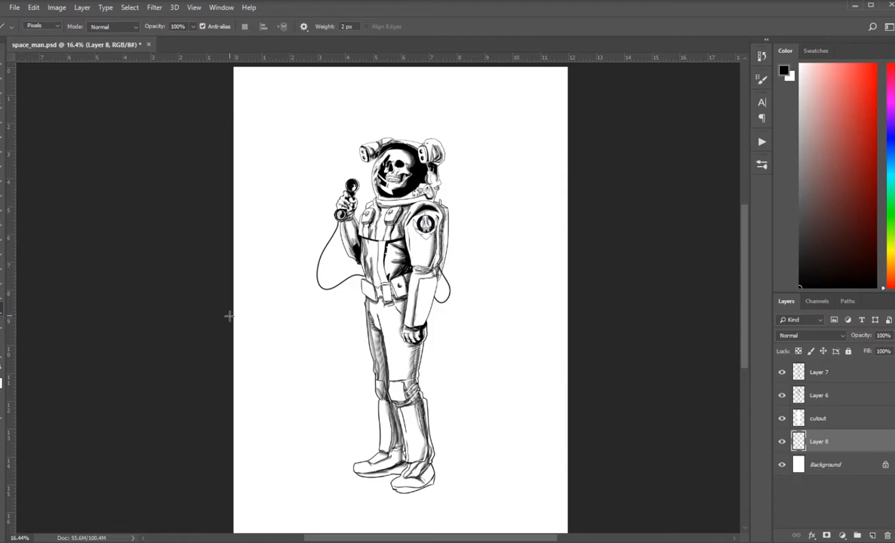
left_click_drag(233, 320, 583, 320)
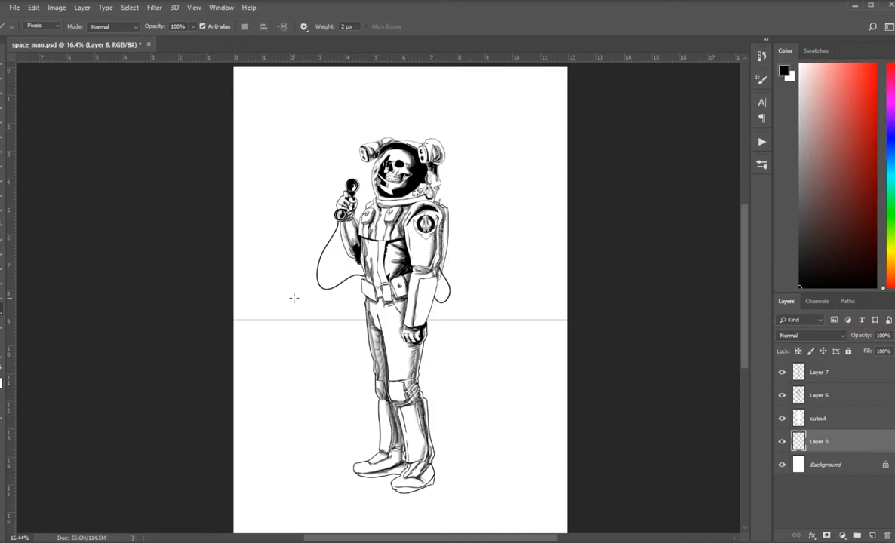
- Add a new layer above Layer 7 and set up the Brush tool with a hard round tip at 30 px
left_click(2, 162)
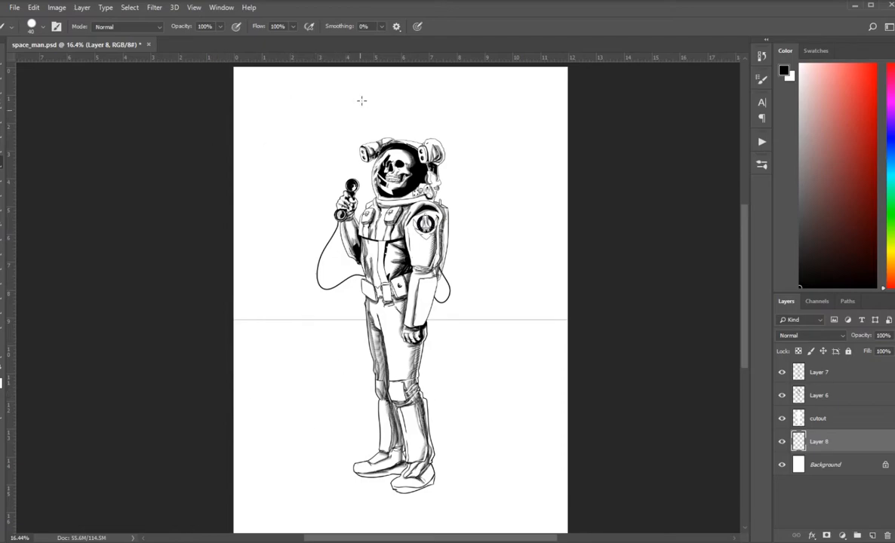
scroll(443, 247, "down", 2)
scroll(296, 245, "up", 2)
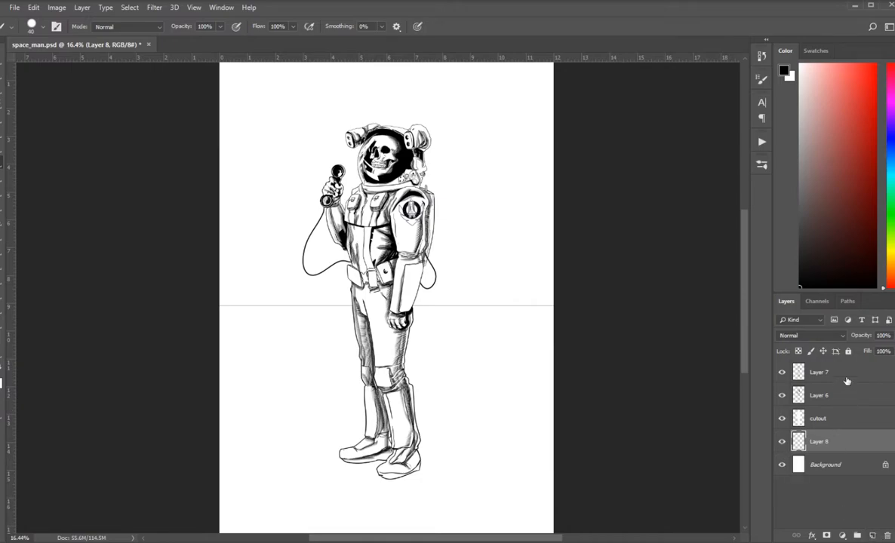
left_click(845, 375)
left_click(871, 535)
scroll(527, 139, "up", 3)
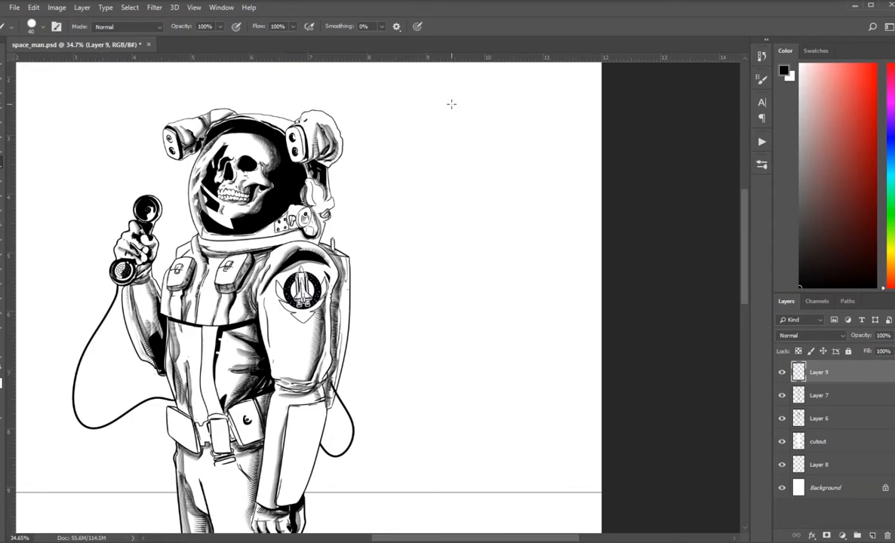
left_click(34, 28)
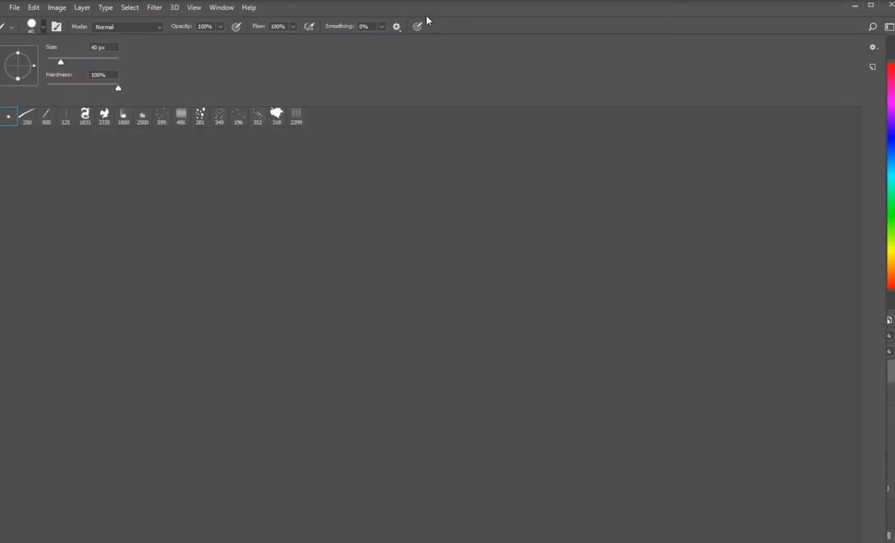
left_click(9, 116)
left_click(852, 29)
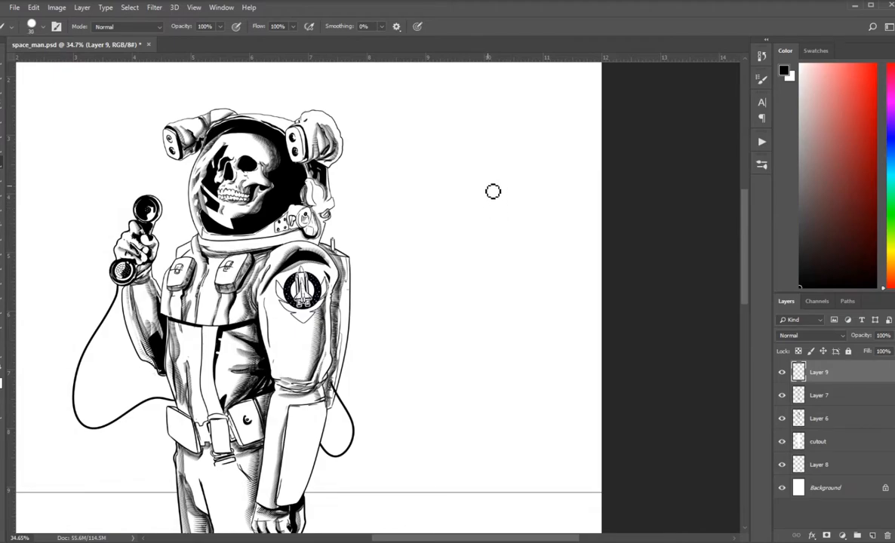
- Paint three black dots of decreasing size with the 30 px brush in the blank area beside the astronaut's helmet
left_click(489, 186)
left_click(518, 181)
left_click(539, 174)
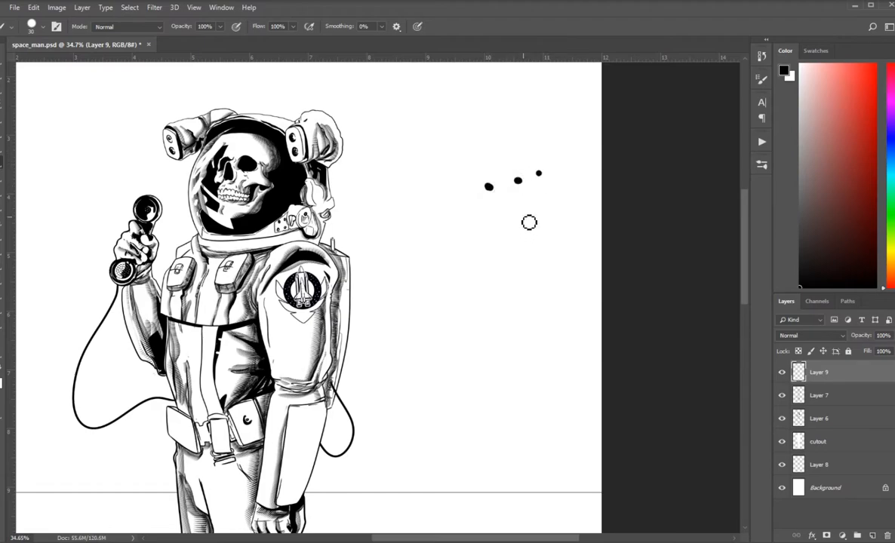
- Reduce the brush to 15 px and scatter smaller black dots of varied size around and below the first three
key("bracketleft")
key("bracketleft")
key("bracketleft")
left_click(543, 211)
left_click(504, 169)
left_click(516, 203)
left_click(499, 241)
left_click(492, 213)
left_click(476, 204)
left_click(511, 220)
left_click(524, 228)
left_click(536, 198)
left_click(484, 227)
left_click_drag(528, 241, 535, 244)
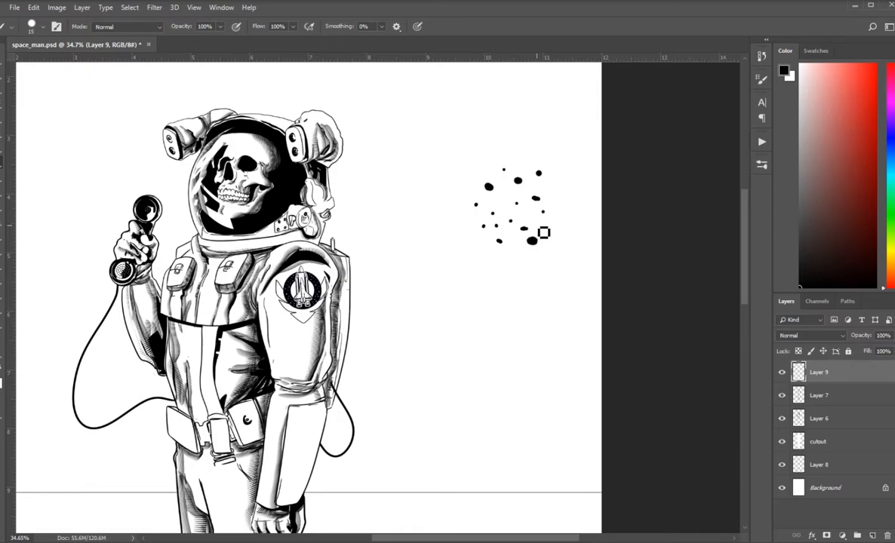
- Select the dot cluster with a rectangular marquee and define it as a brush preset named Stars_and_Stuff
key("m")
mouse_move(465, 161)
left_mouse_down()
mouse_move(493, 207)
mouse_move(559, 255)
left_mouse_up()
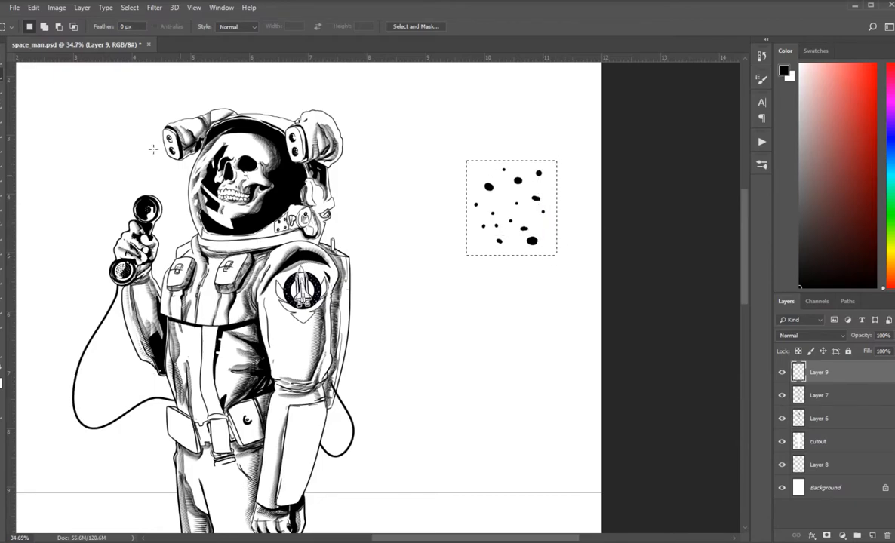
left_click(33, 8)
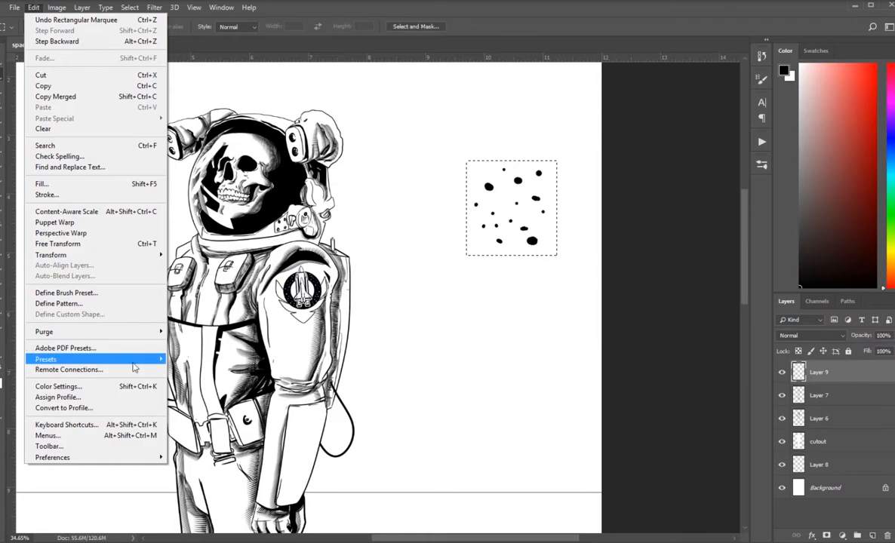
left_click(128, 294)
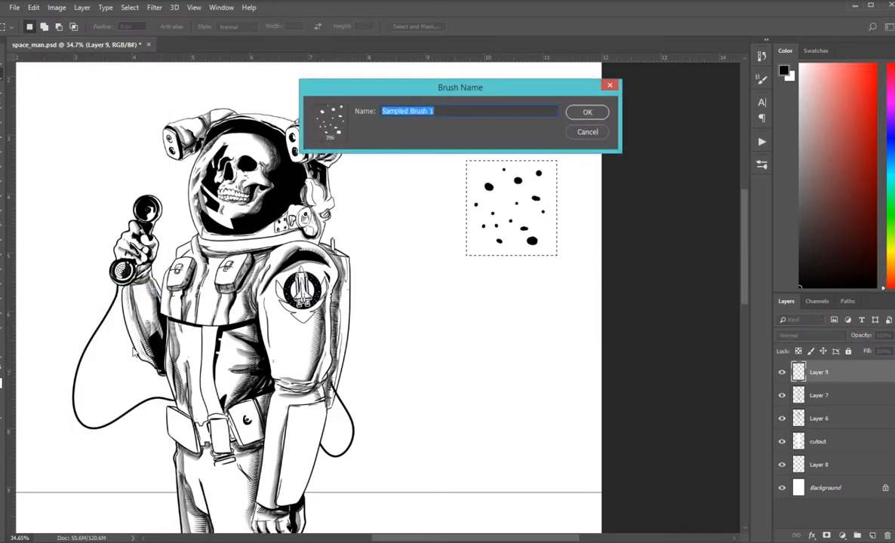
type("Stars")
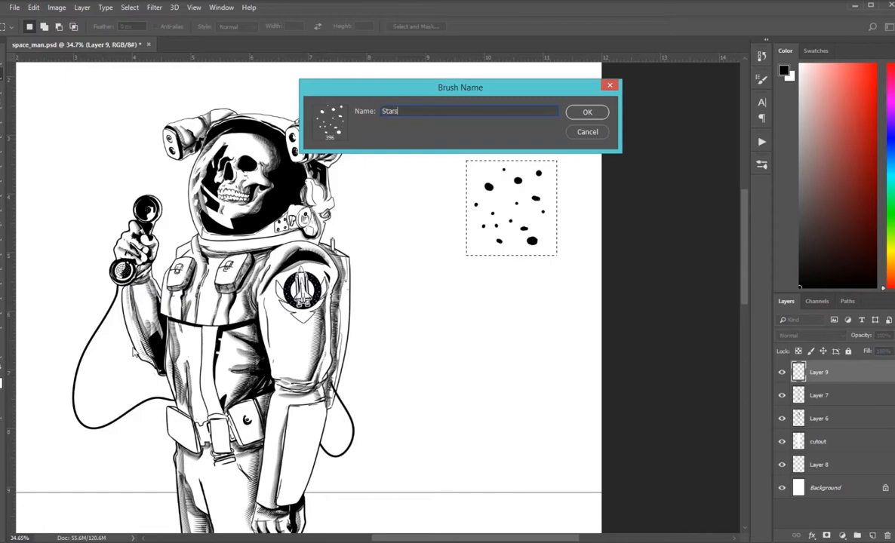
type("_and_Stuff")
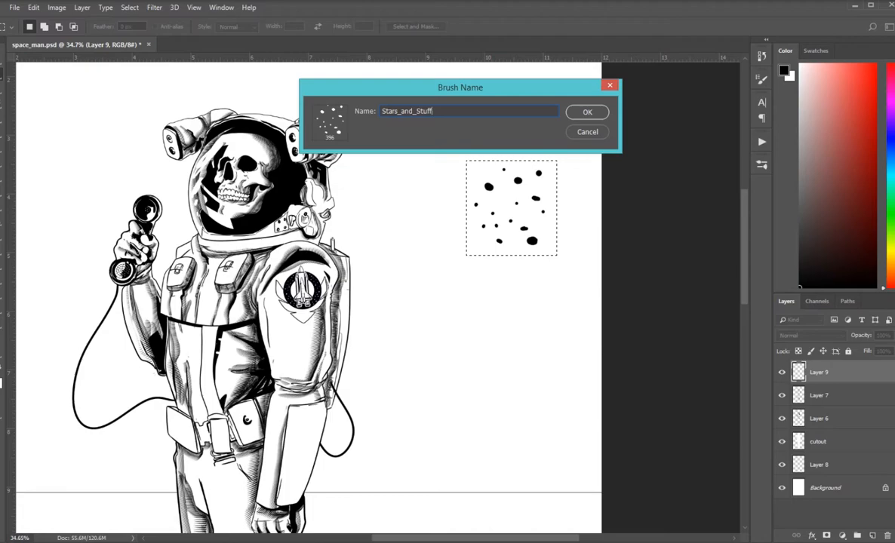
left_click(583, 112)
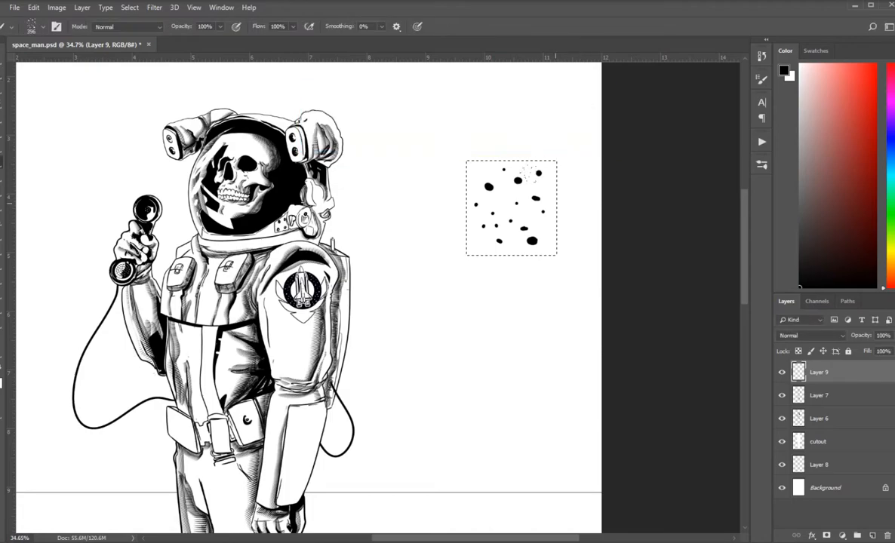
- Deselect and try the star brush with a looping stroke beside the astronaut, and delete the layer holding the dots
key("m")
key("ctrl+d")
key("b")
mouse_move(464, 242)
left_mouse_down()
mouse_move(453, 283)
mouse_move(520, 366)
left_mouse_up()
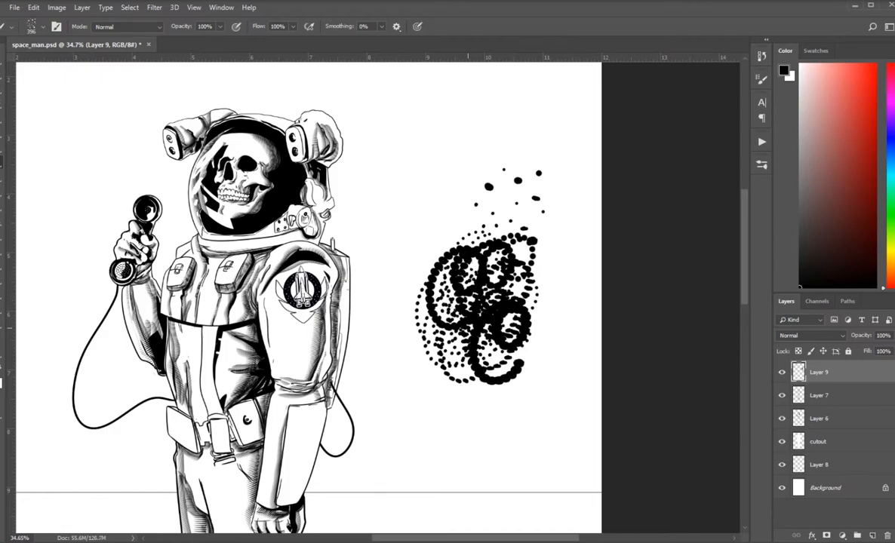
left_click_drag(833, 373, 888, 535)
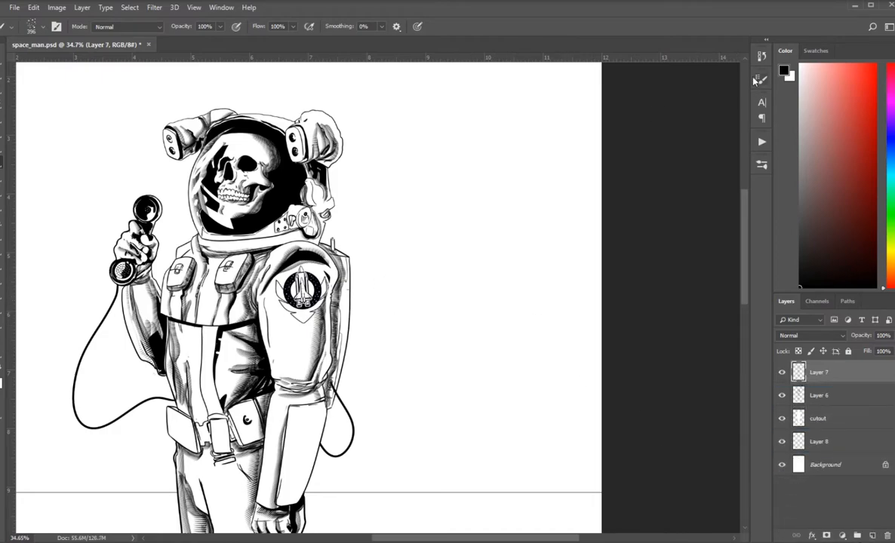
- Set the star brush's tip spacing to 93% in the brush settings
key("F5")
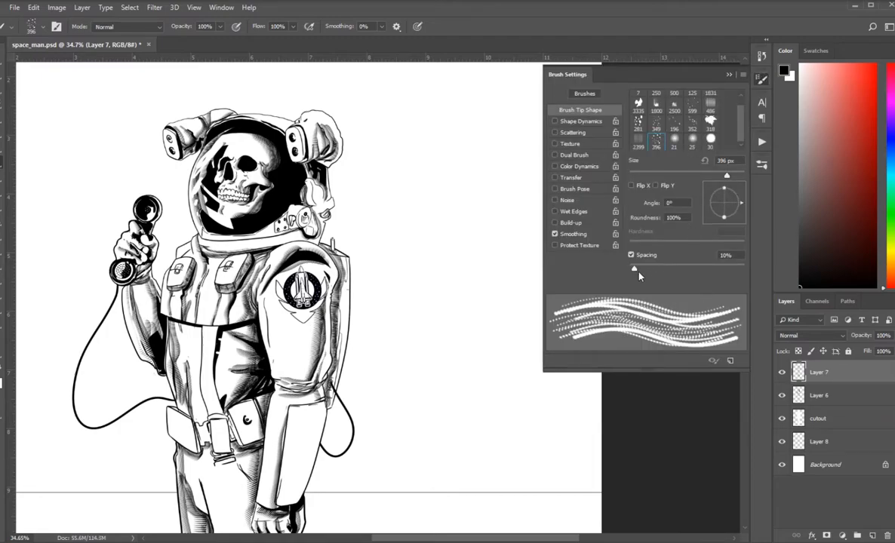
left_click_drag(638, 273, 681, 269)
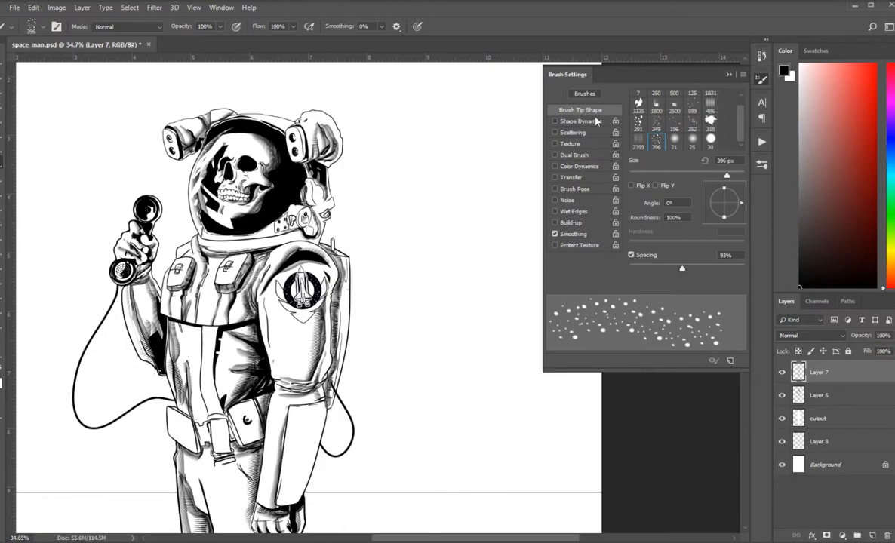
left_click(763, 78)
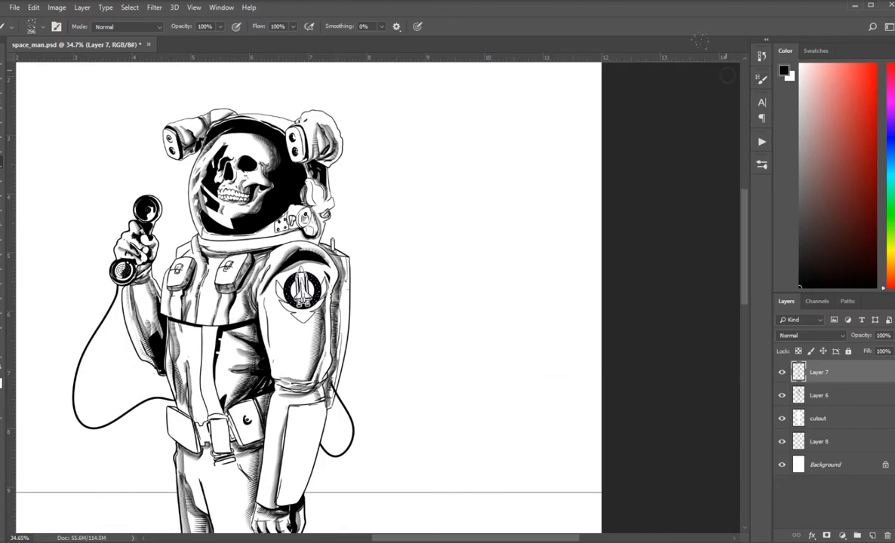
- Enable Shape Dynamics for the star brush with 100% size jitter, 100% angle jitter and Flip X Jitter
left_click(763, 79)
left_click(581, 121)
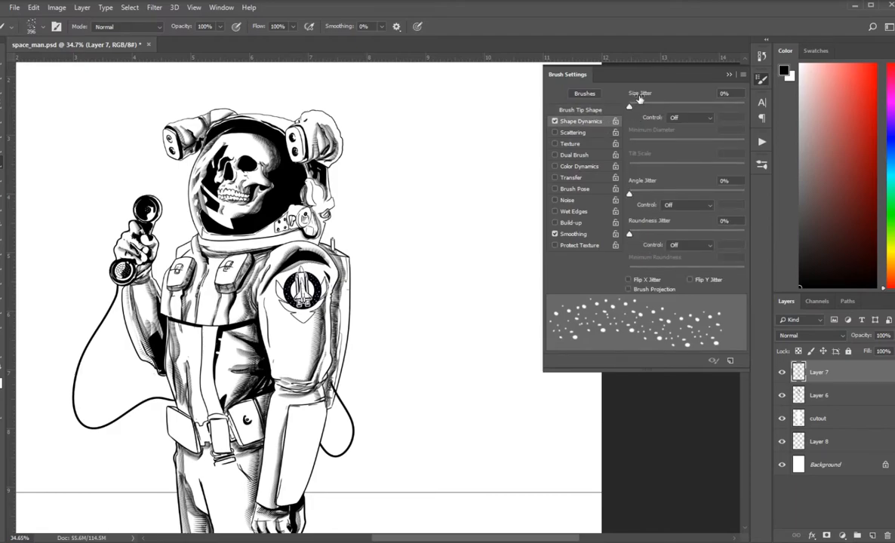
left_click_drag(630, 105, 745, 107)
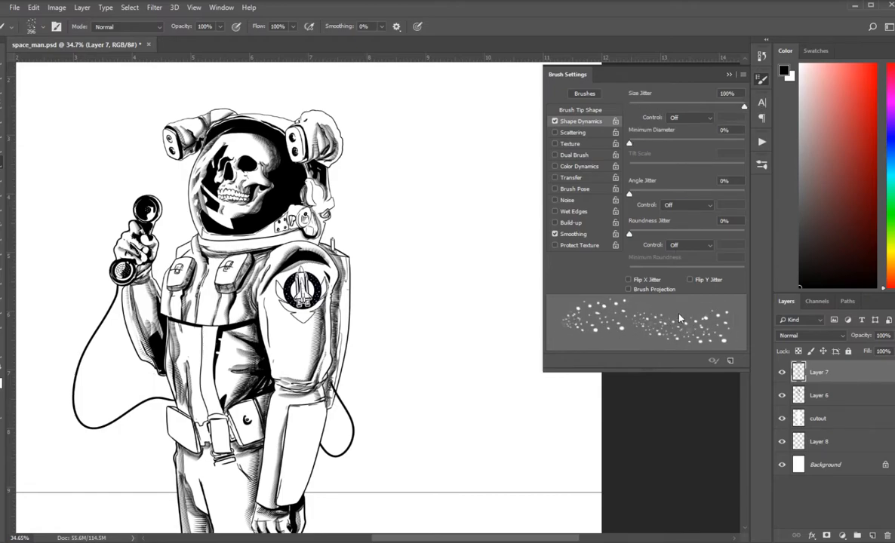
left_click_drag(631, 195, 749, 194)
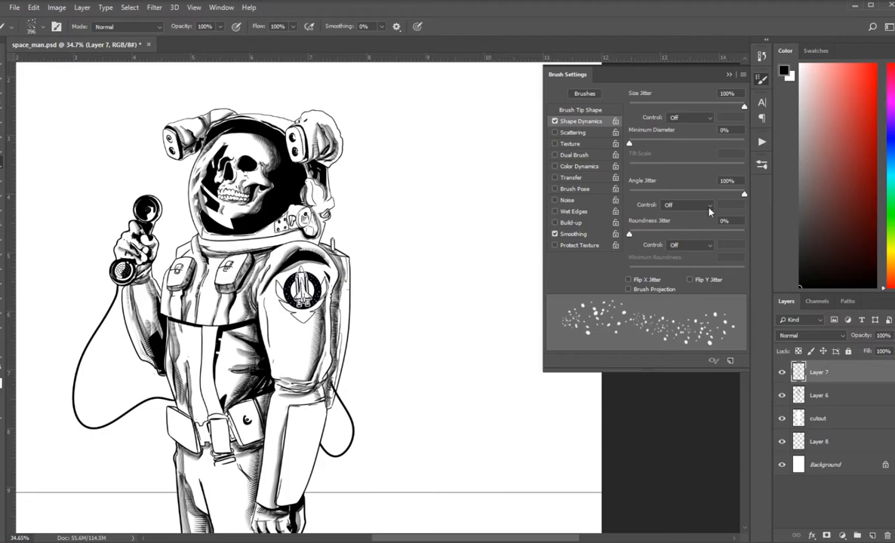
left_click(629, 280)
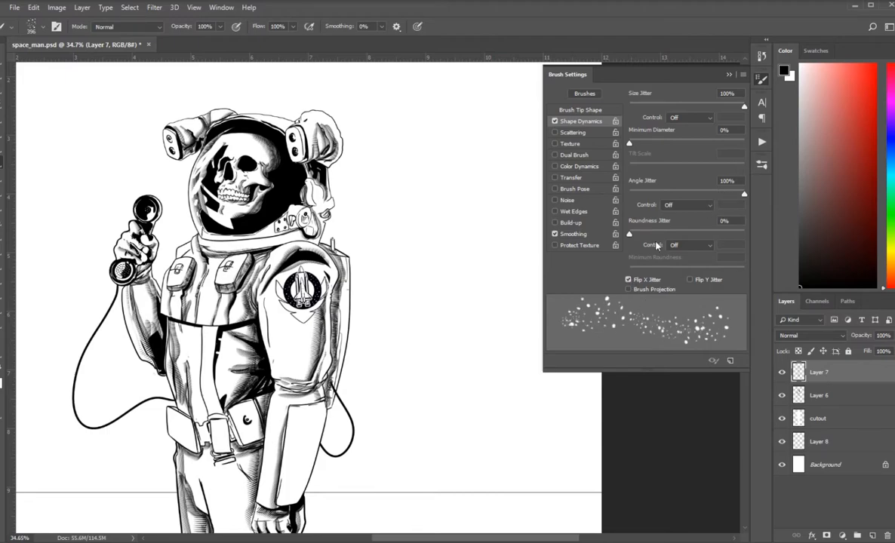
- Enable Scattering for the star brush on both axes with 627% scatter, a count of 7 and 46% count jitter
left_click(693, 282)
left_click(600, 132)
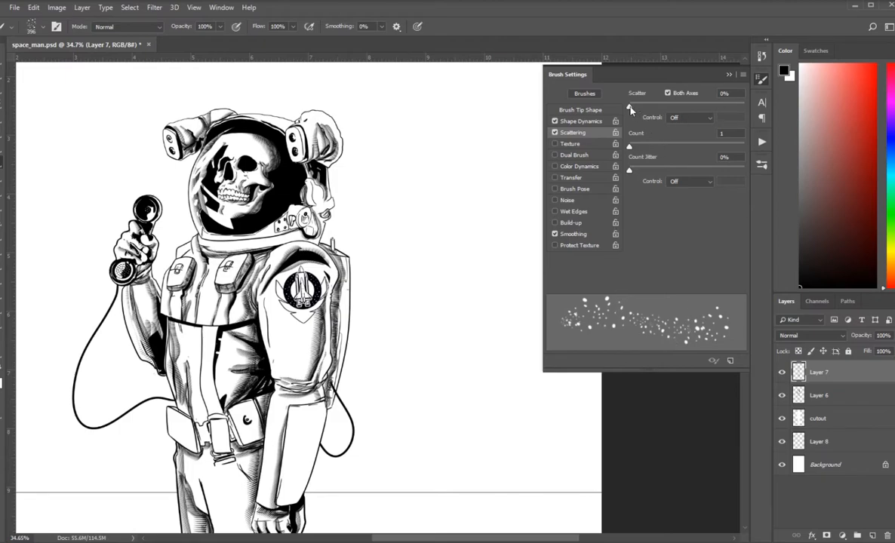
left_click_drag(631, 108, 701, 109)
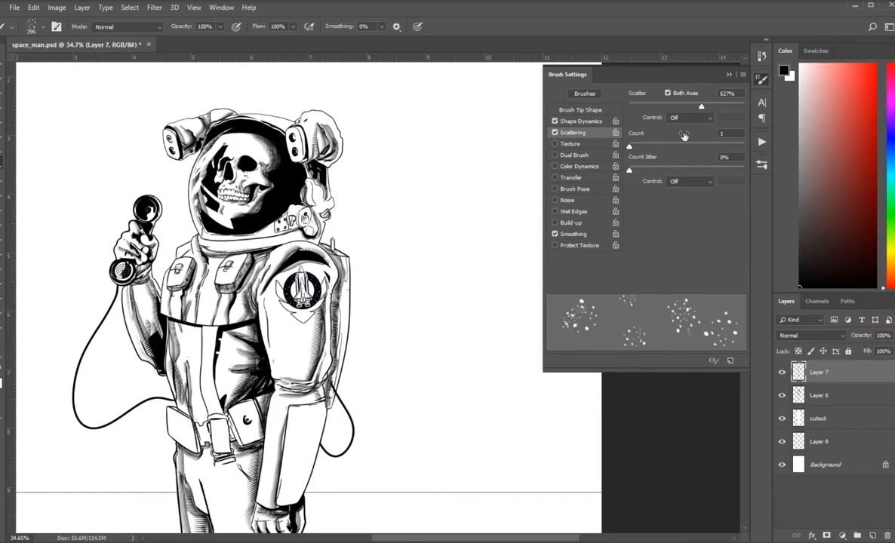
left_click_drag(630, 146, 676, 150)
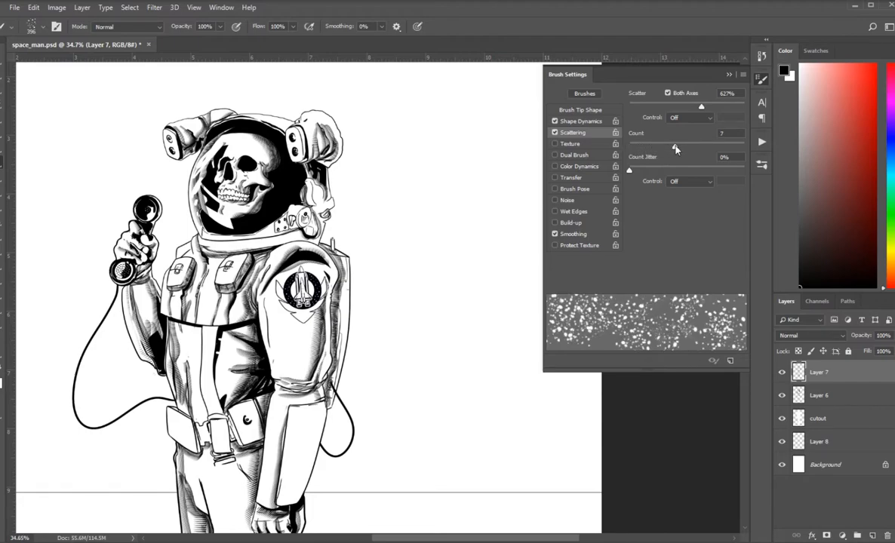
left_click_drag(646, 169, 679, 170)
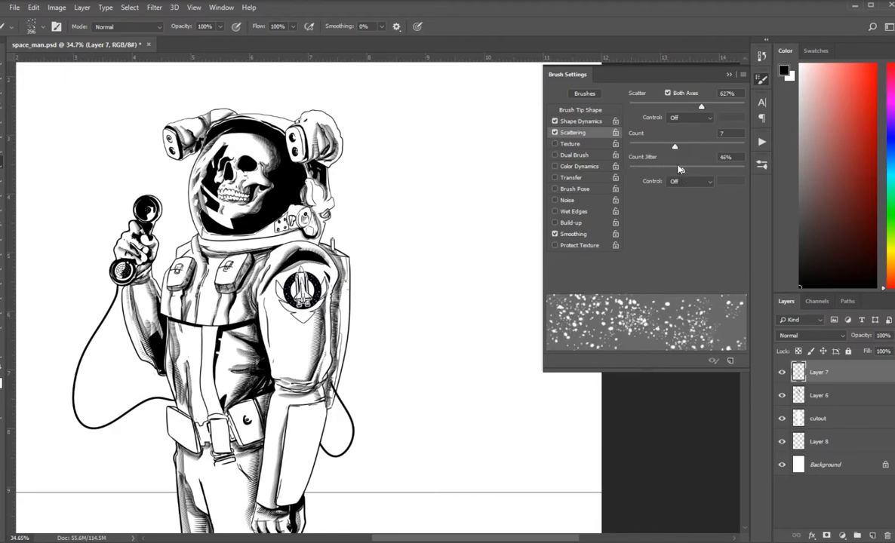
left_click(729, 74)
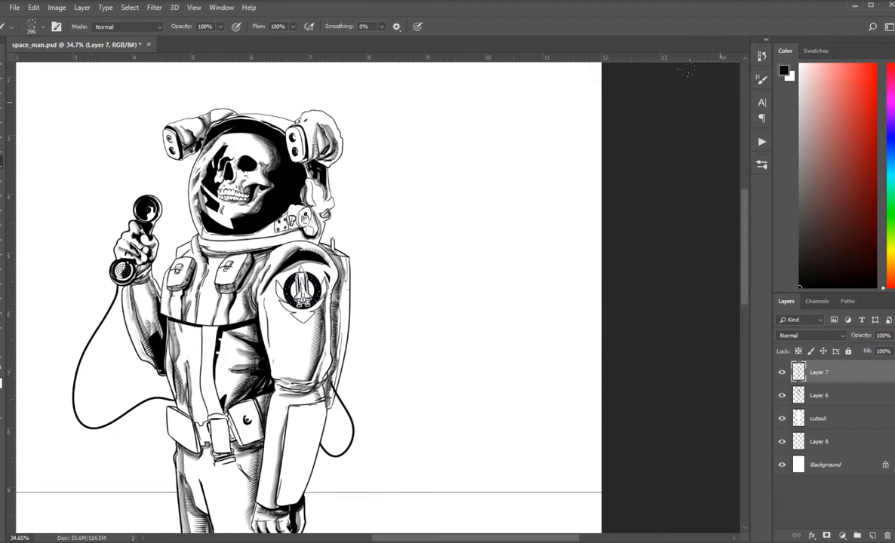
- Select the area above the horizon line on Layer 8 and fill it with black
scroll(473, 212, "down", 3)
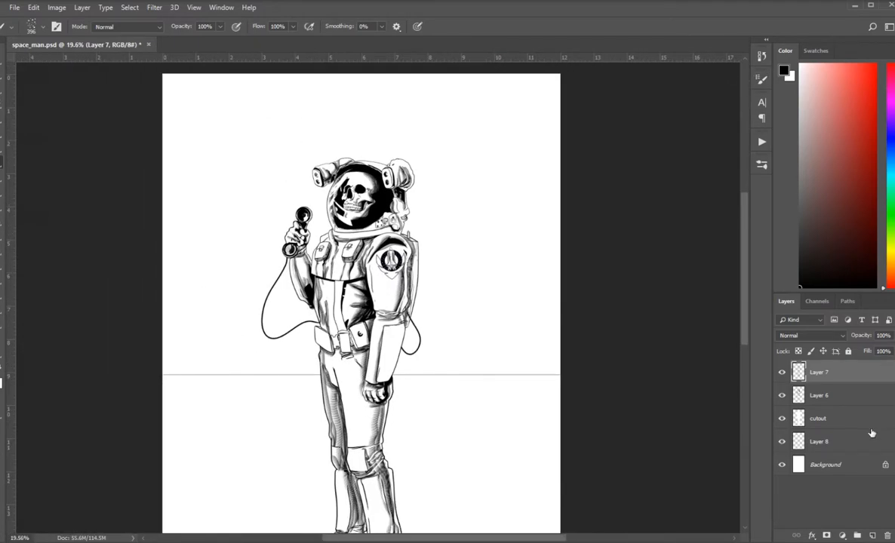
left_click(854, 447)
key("m")
left_click_drag(163, 73, 573, 372)
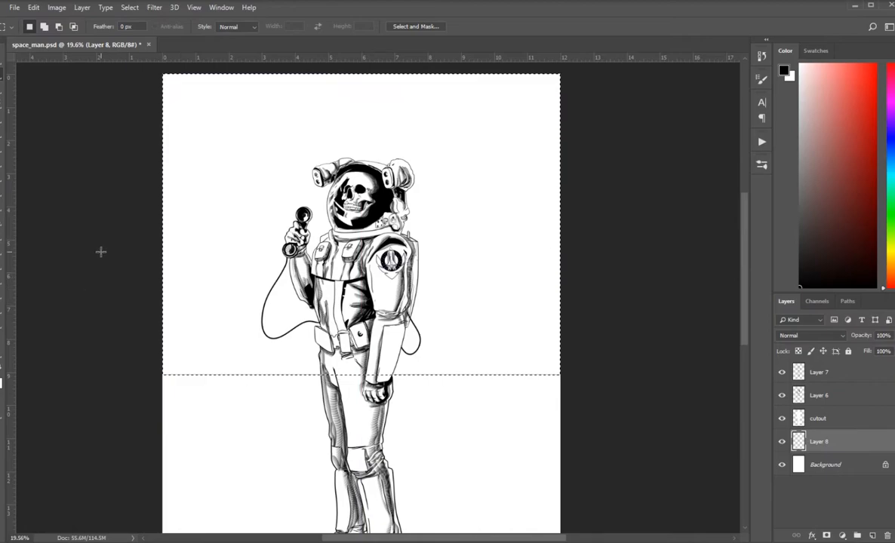
key("g")
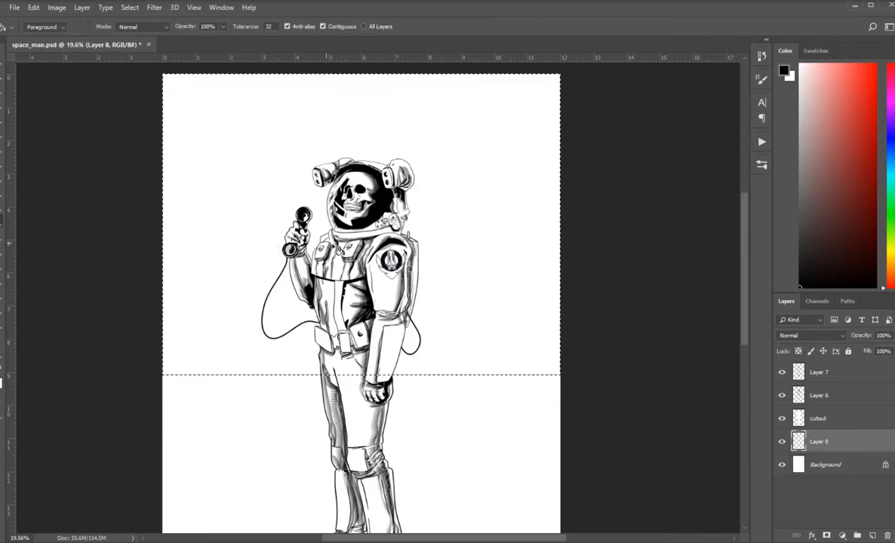
left_click(454, 215)
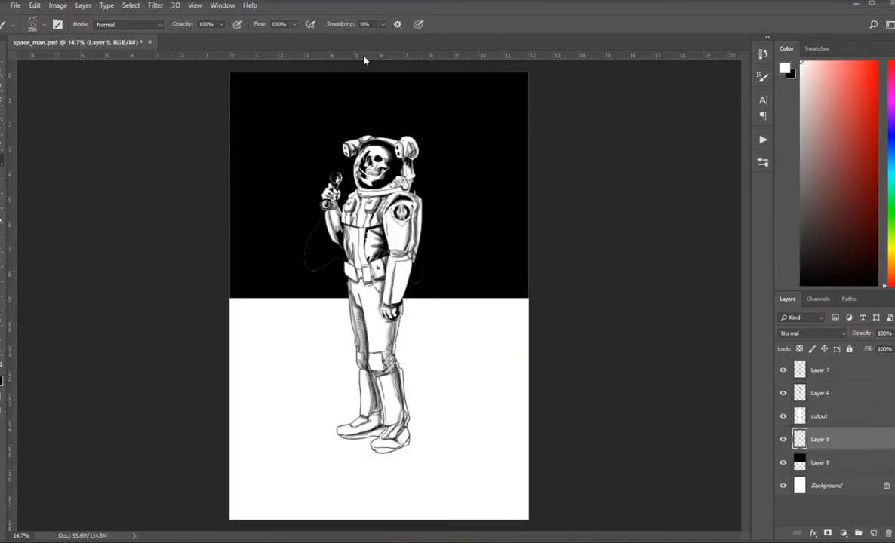
- Try painting white stars over the black sky on Layer 9 with the star brush at 800 px, and undo the strokes
key("bracketright")
key("bracketright")
key("bracketright")
key("bracketright")
mouse_move(224, 87)
left_mouse_down()
mouse_move(271, 113)
mouse_move(400, 125)
mouse_move(468, 189)
left_mouse_up()
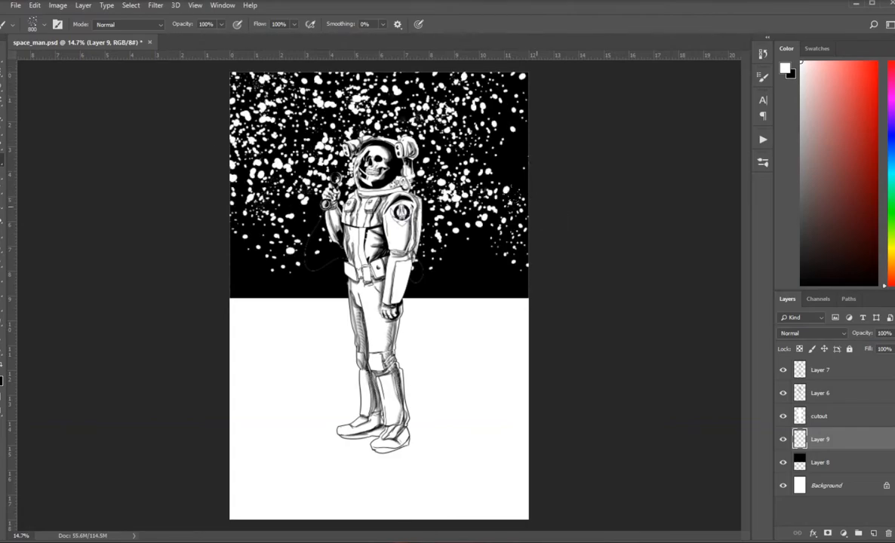
left_click(487, 260)
key("ctrl+alt+z")
key("ctrl+alt+z")
key("ctrl+alt+z")
key("ctrl+alt+z")
- Cover the black sky on Layer 9 with a dense field of smaller white stars using the star brush at 300 px
mouse_move(240, 71)
left_mouse_down()
mouse_move(287, 121)
mouse_move(438, 98)
mouse_move(460, 196)
mouse_move(377, 90)
left_mouse_up()
left_click_drag(496, 100, 426, 170)
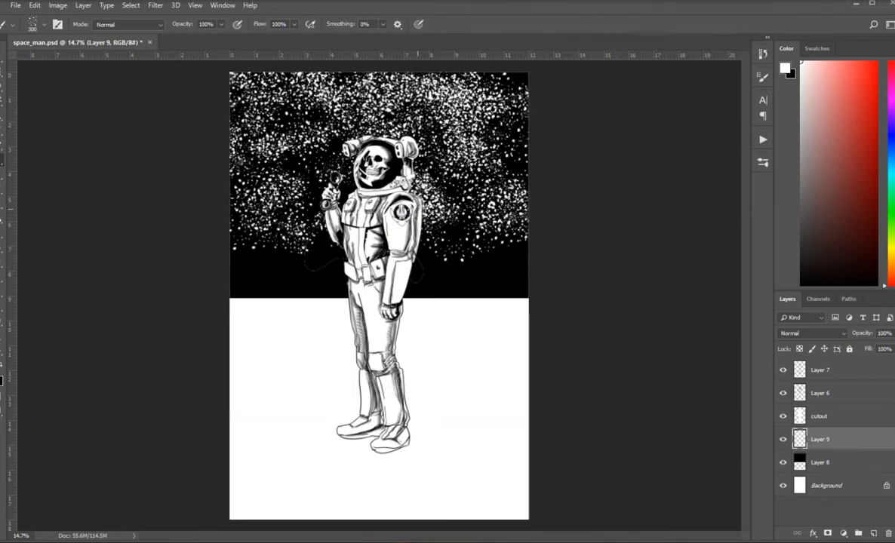
mouse_move(287, 159)
left_mouse_down()
mouse_move(297, 208)
mouse_move(490, 249)
left_mouse_up()
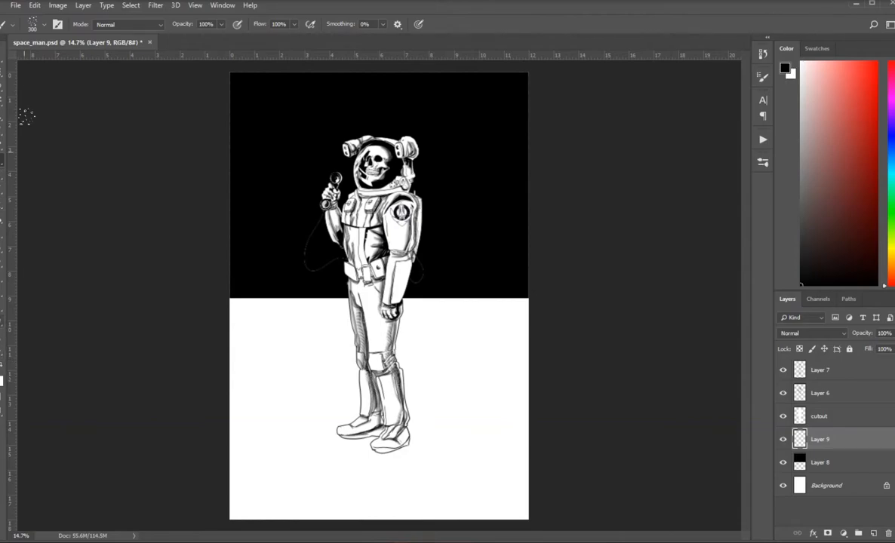
- Switch to a solid round brush with black as the colour and reduce its size to 4 px
left_click(34, 24)
left_click(10, 114)
left_click(480, 22)
scroll(370, 336, "up", 3)
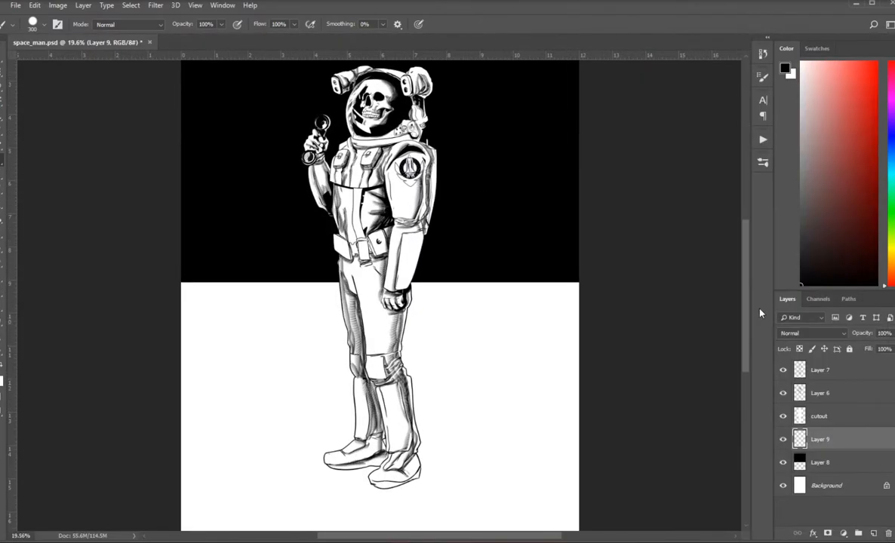
left_click_drag(746, 282, 750, 306)
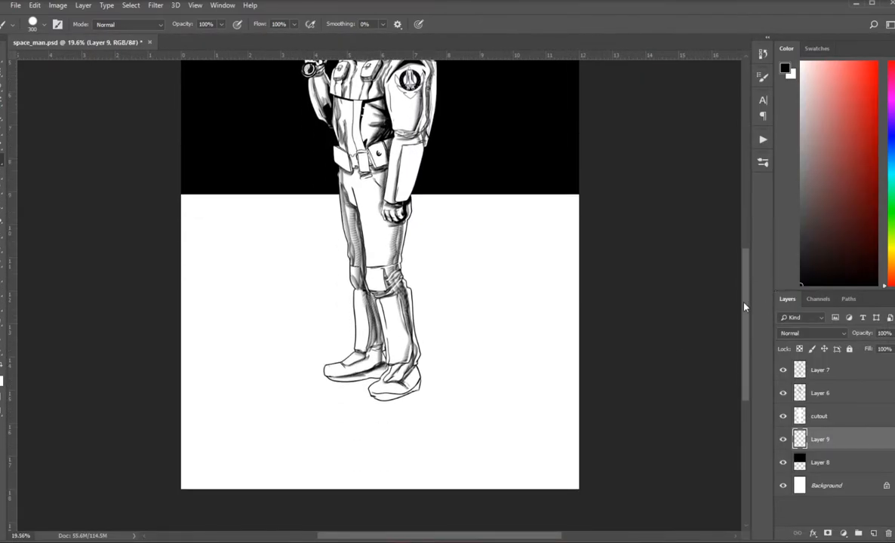
key("bracketleft")
key("bracketleft")
key("bracketleft")
key("bracketleft")
key("bracketleft")
key("bracketleft")
key("bracketleft")
key("bracketleft")
key("bracketleft")
key("bracketleft")
key("bracketleft")
key("bracketleft")
scroll(506, 293, "up", 3)
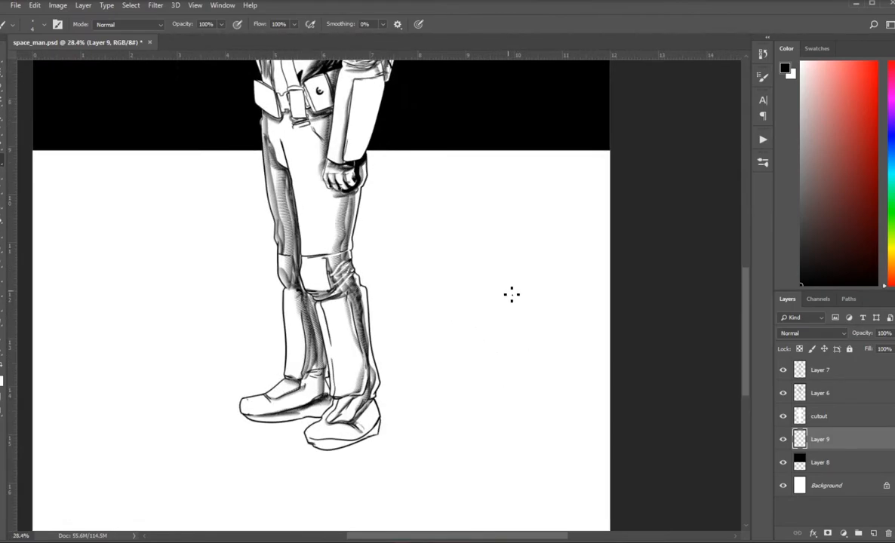
- Dot a loose cluster of small black specks in varying sizes on the white area beside the astronaut's legs
left_click(493, 271)
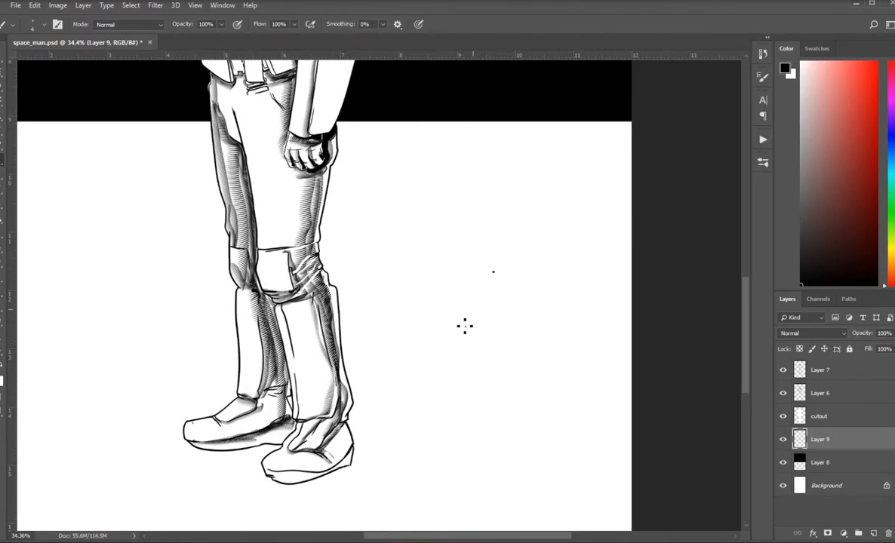
left_click(516, 315)
key("ctrl+z")
left_click(450, 368)
left_click(491, 307)
left_click(522, 292)
left_click(493, 272)
left_click(461, 287)
- Select the new dot cluster with a rectangular marquee and define it as a brush preset named Stars_Only
key("m")
mouse_move(429, 264)
left_mouse_down()
mouse_move(558, 374)
mouse_move(547, 383)
left_mouse_up()
key("ctrl+d")
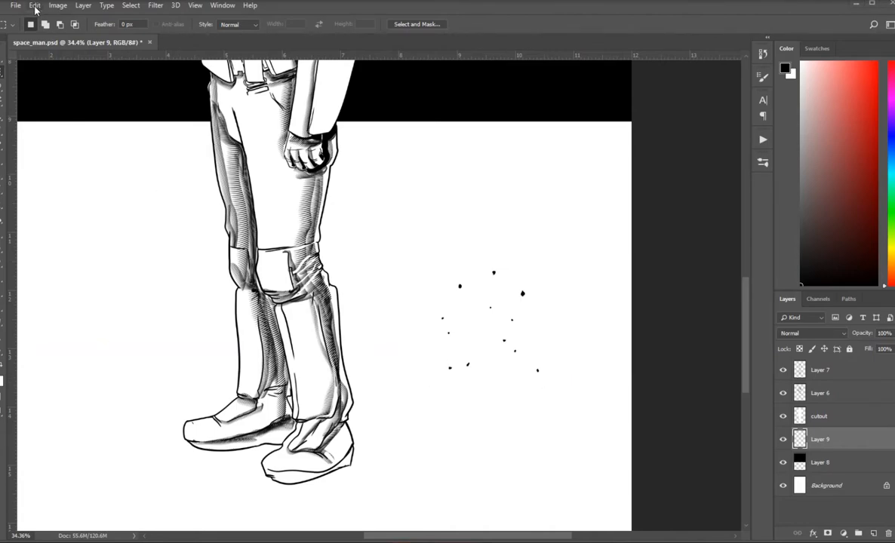
left_click(35, 6)
left_click(85, 292)
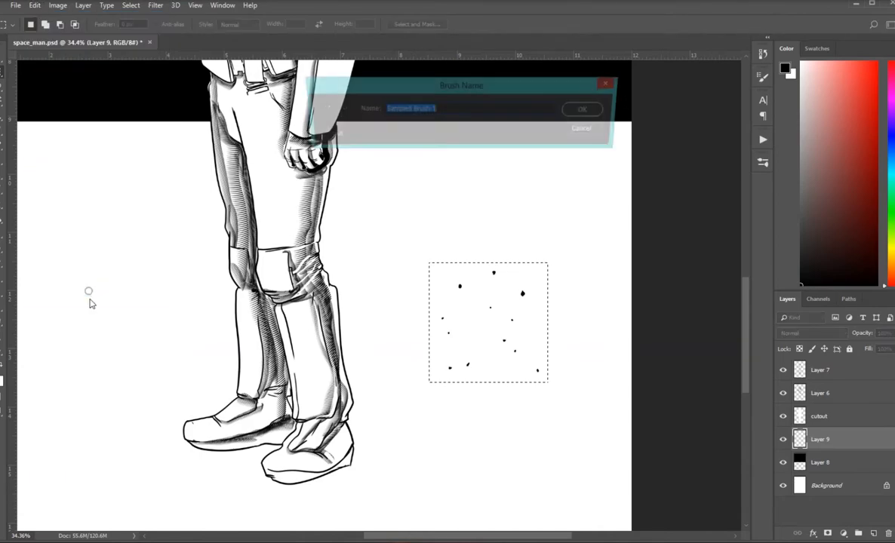
type("Stars_Only")
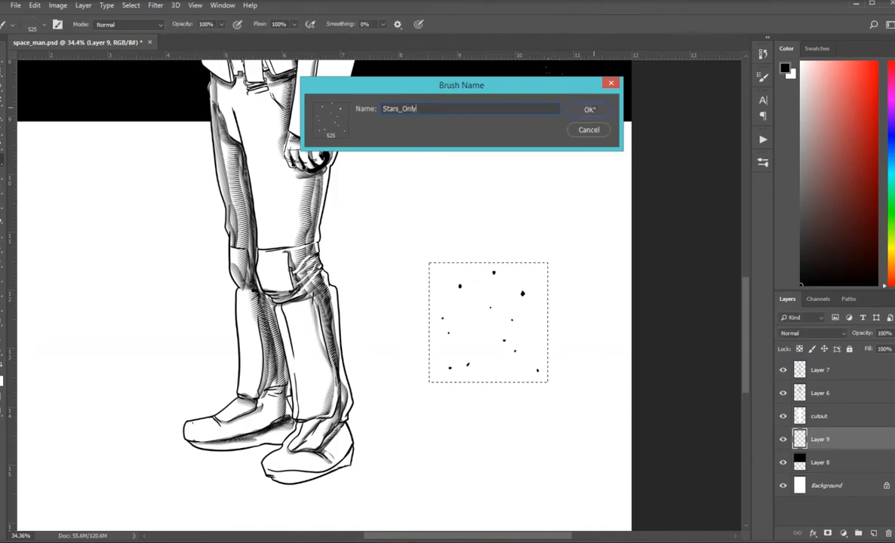
left_click(592, 110)
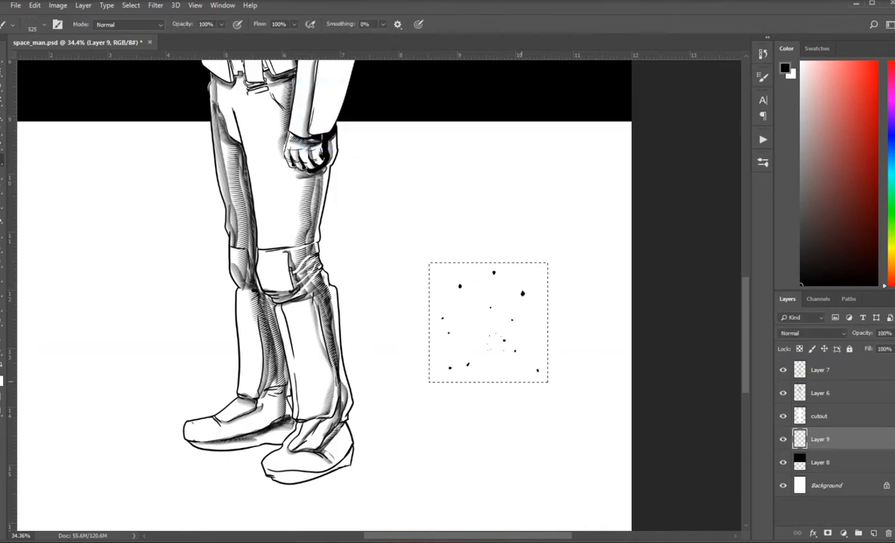
- Deselect and try the Stars_Only brush with a short looping stroke over the dot cluster
key("m")
left_click(527, 344)
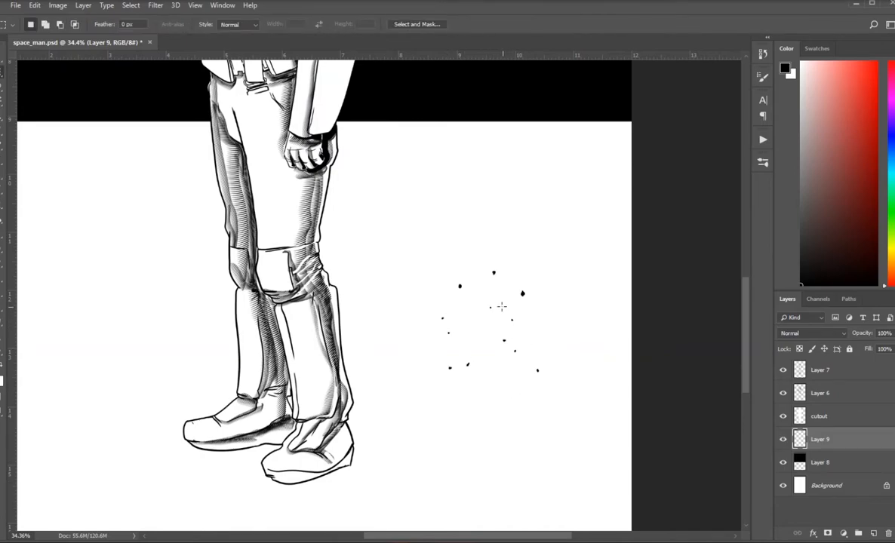
key("b")
left_click_drag(499, 315, 518, 320)
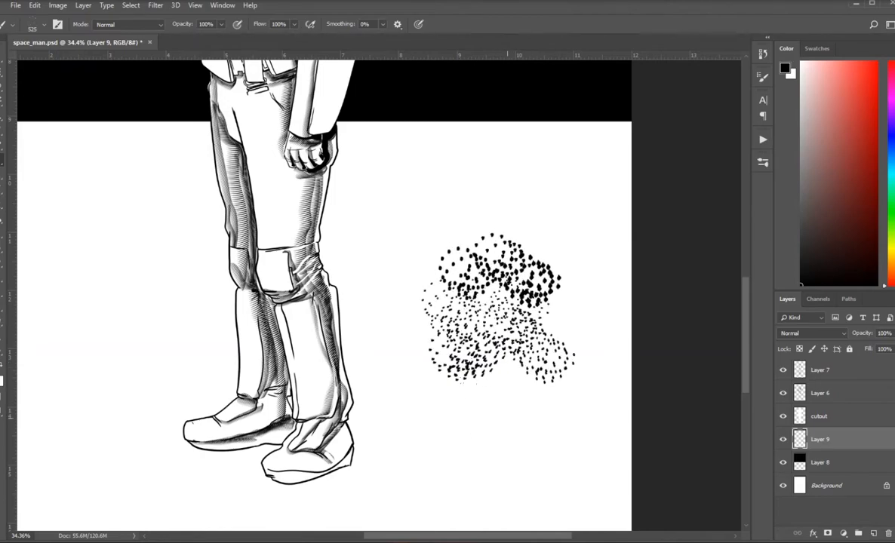
- Select all the dots beside the astronaut's legs on Layer 9, delete them and deselect
key("m")
mouse_move(399, 222)
left_mouse_down()
mouse_move(595, 379)
mouse_move(593, 410)
left_mouse_up()
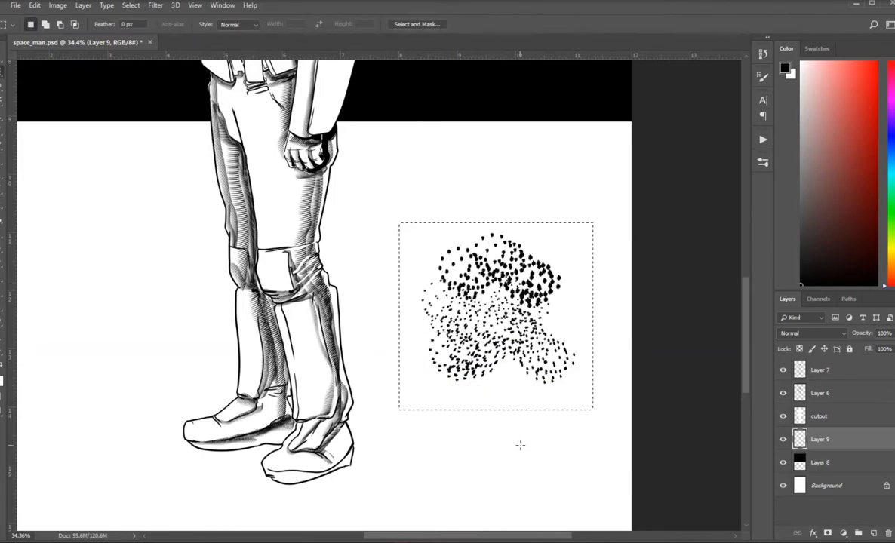
key("Delete")
key("ctrl+d")
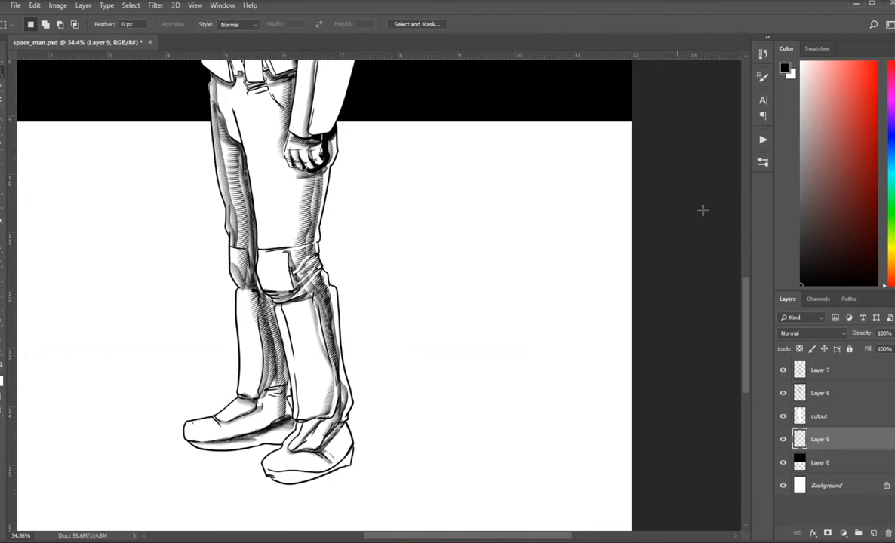
- Find the last Stars_Only preset among the saved brushes and make it the active brush
left_click(762, 76)
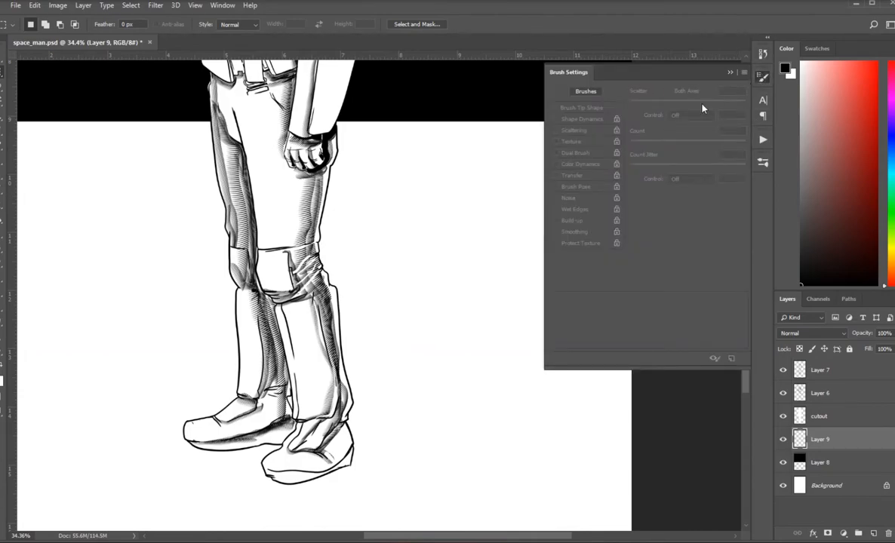
left_click(587, 92)
left_click(763, 77)
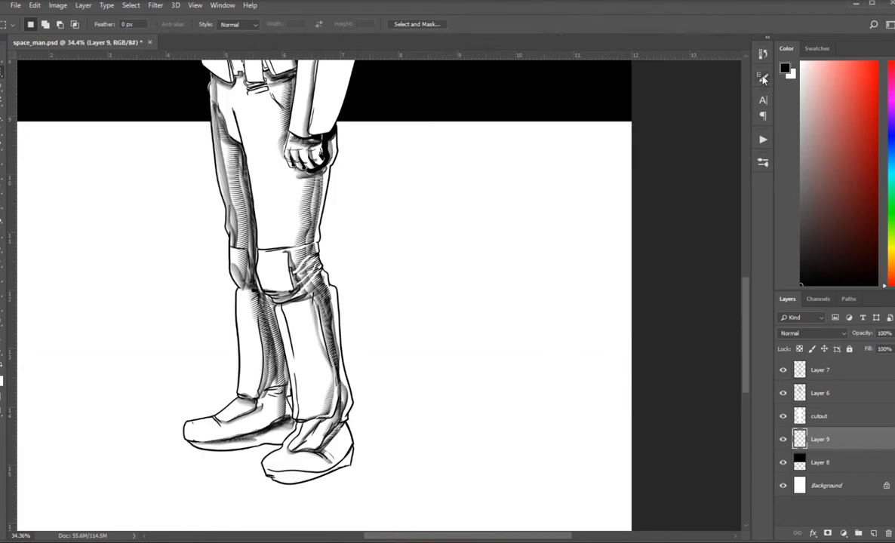
left_click(761, 78)
left_click(764, 161)
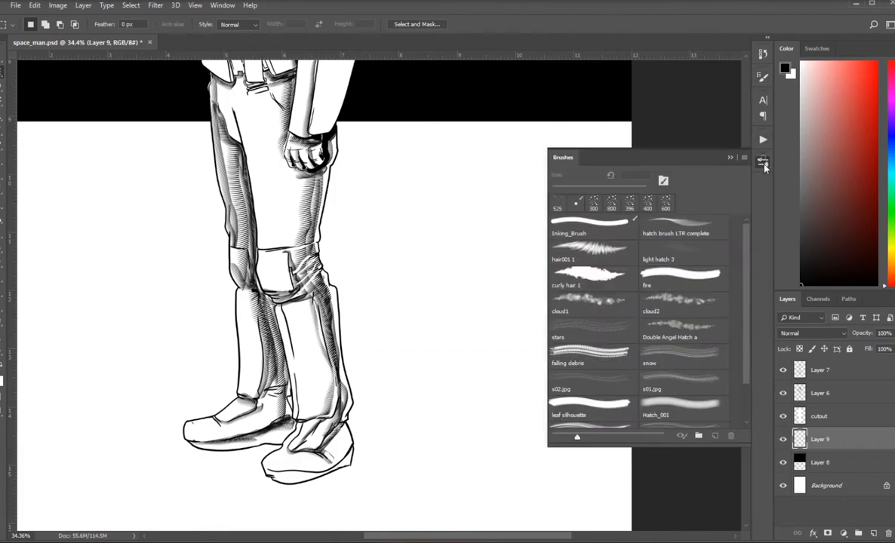
left_click(763, 80)
left_click(588, 92)
scroll(641, 340, "down", 2)
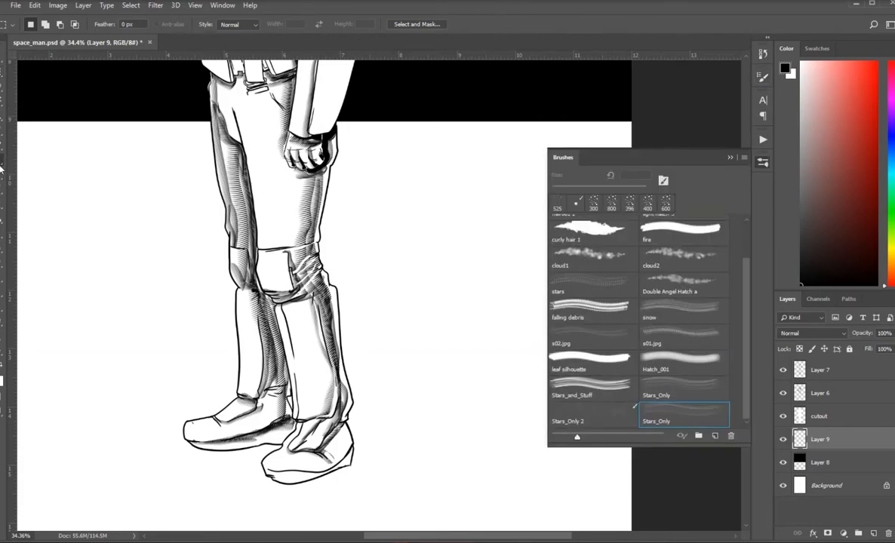
left_click(683, 413)
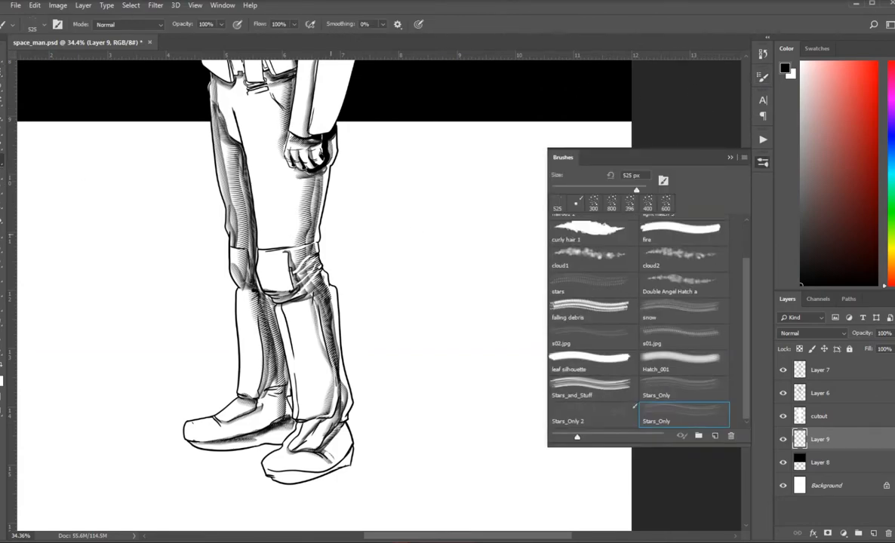
left_click(731, 158)
- Set the Stars_Only brush's tip spacing to 99% in the brush settings
left_click(763, 80)
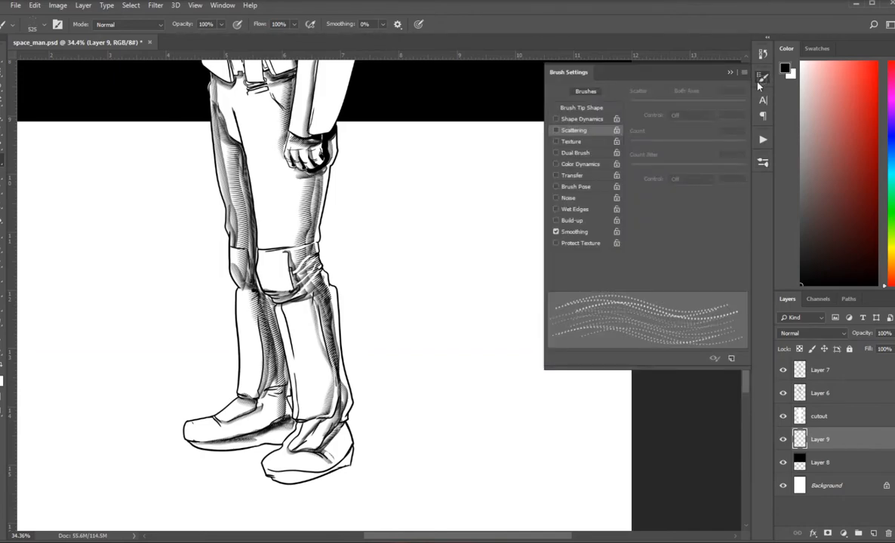
left_click(579, 109)
left_click_drag(636, 266, 689, 270)
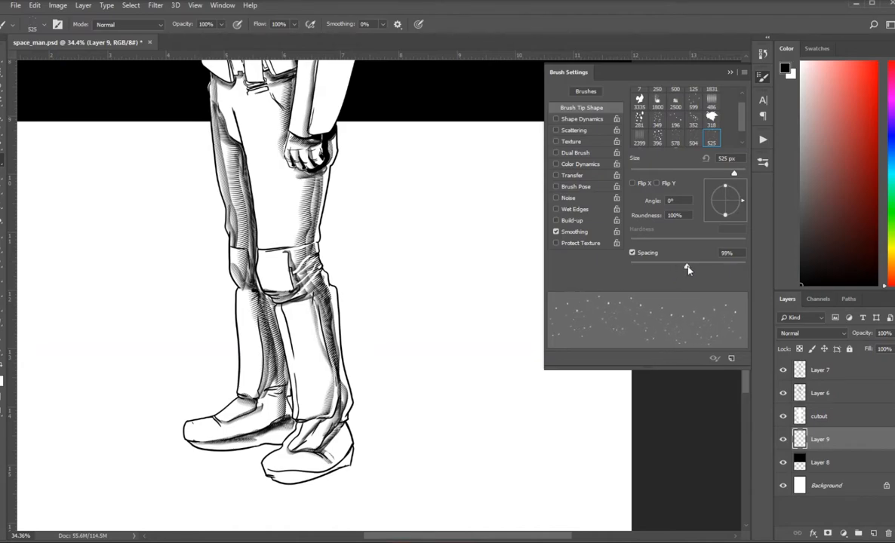
- Enable Shape Dynamics for the Stars_Only brush with 100% size jitter, maximum angle jitter and Flip X Jitter
left_click(596, 119)
left_click_drag(631, 104, 746, 104)
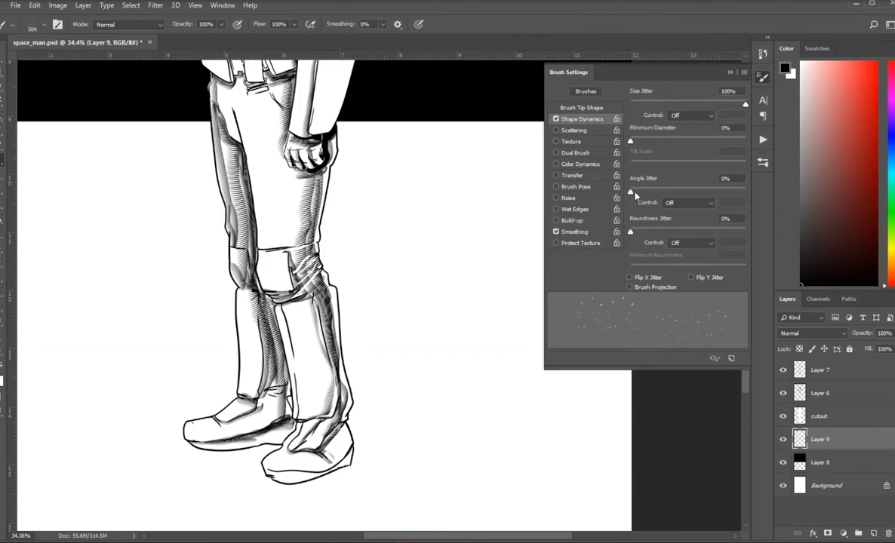
left_click_drag(631, 192, 745, 192)
left_click(631, 277)
- Enable Scattering for the Stars_Only brush and raise its scatter, count and count jitter
left_click(574, 130)
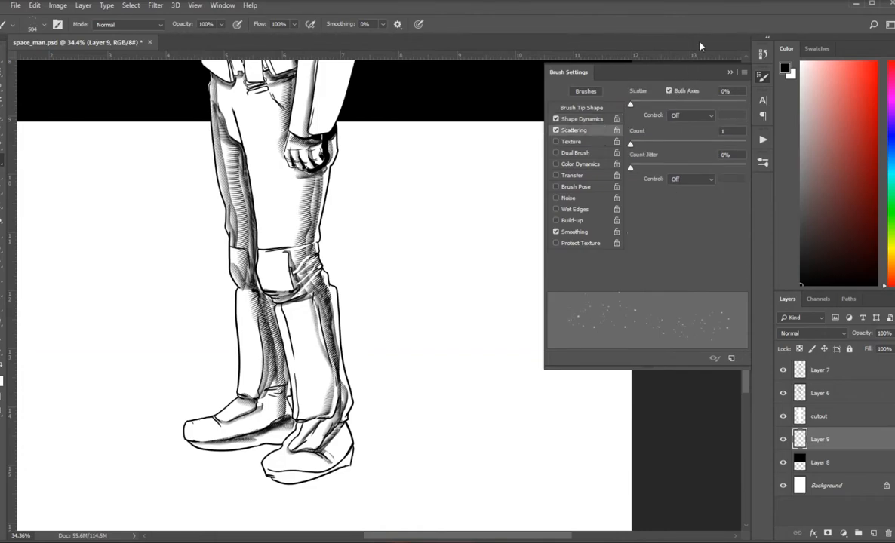
left_click_drag(633, 108, 675, 106)
mouse_move(631, 145)
left_mouse_down()
mouse_move(669, 146)
mouse_move(654, 170)
left_mouse_up()
left_click(730, 73)
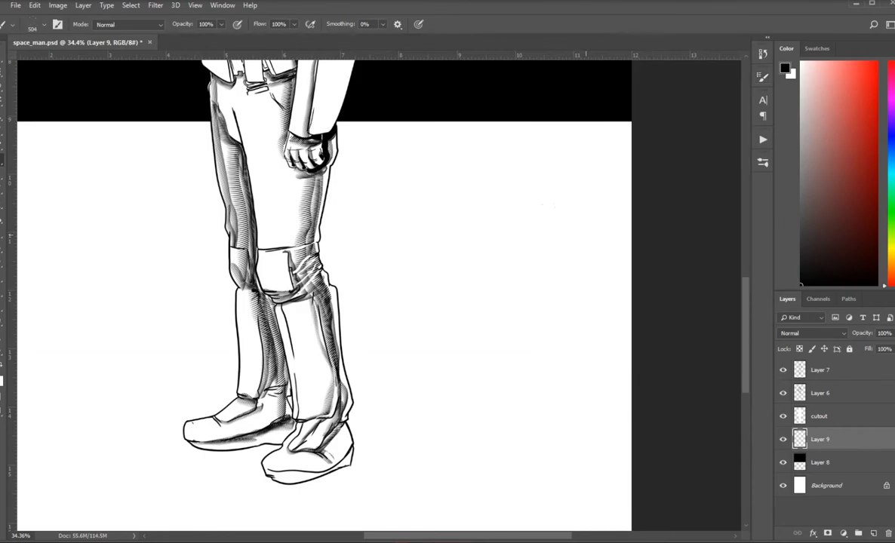
scroll(718, 280, "down", 2)
scroll(746, 317, "up", 6)
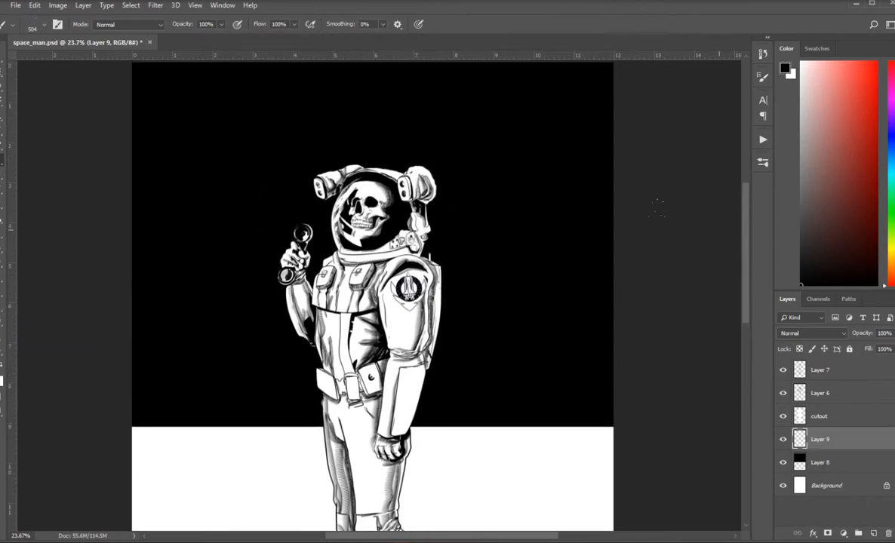
- Paint white stars on Layer 9 across the whole black sky with the 504 px Stars_Only brush
scroll(725, 235, "down", 1)
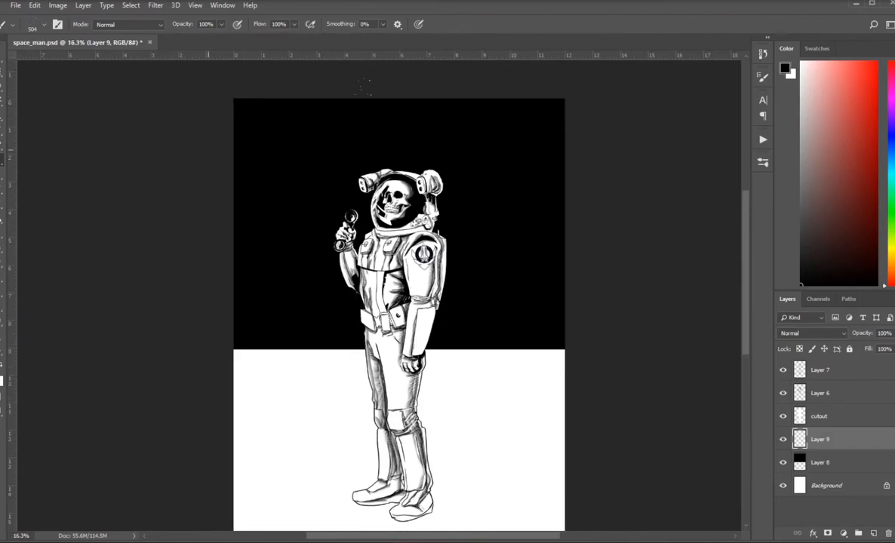
key("x")
mouse_move(269, 116)
left_mouse_down()
mouse_move(227, 164)
mouse_move(219, 260)
mouse_move(594, 284)
left_mouse_up()
mouse_move(538, 134)
left_mouse_down()
mouse_move(483, 272)
mouse_move(154, 317)
mouse_move(413, 362)
left_mouse_up()
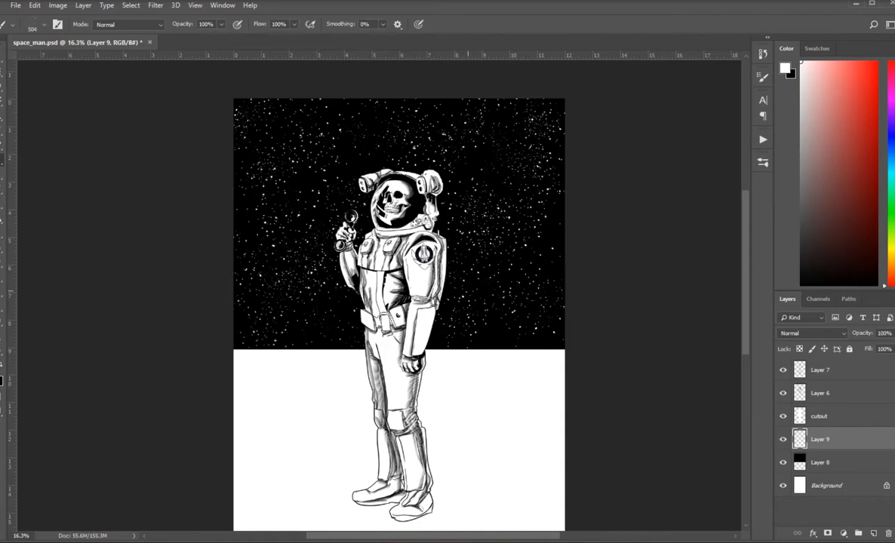
key("ctrl+minus")
key("ctrl+0")
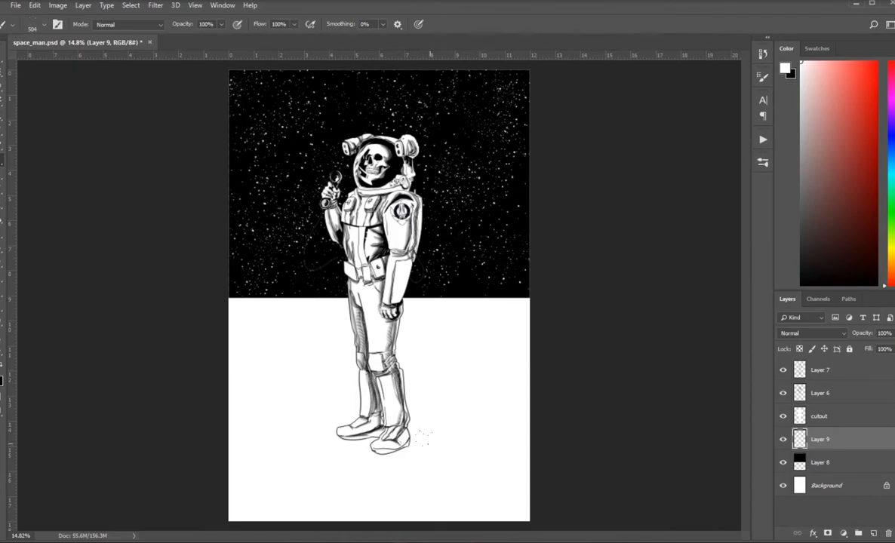
- Choose the 396 px Stars_and_Stuff brush and set its tip spacing to 104%
left_click(44, 25)
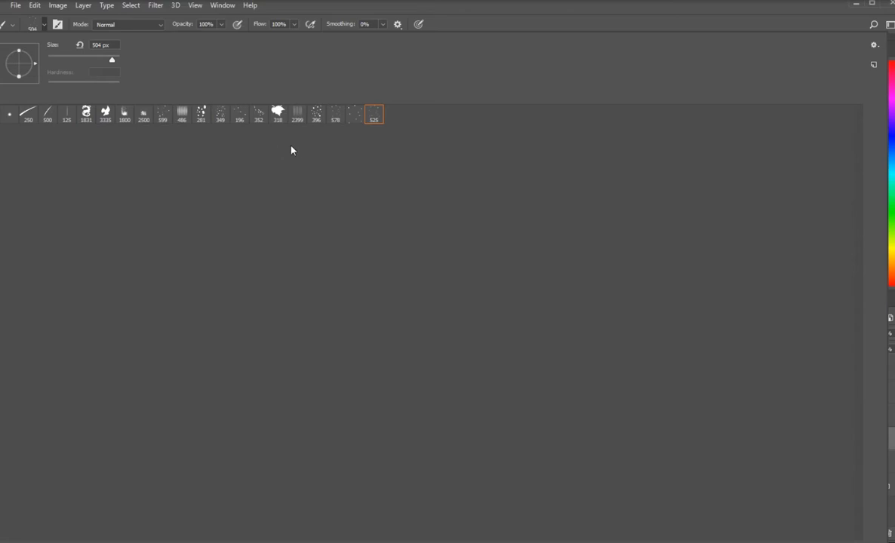
left_click(317, 115)
left_click(560, 20)
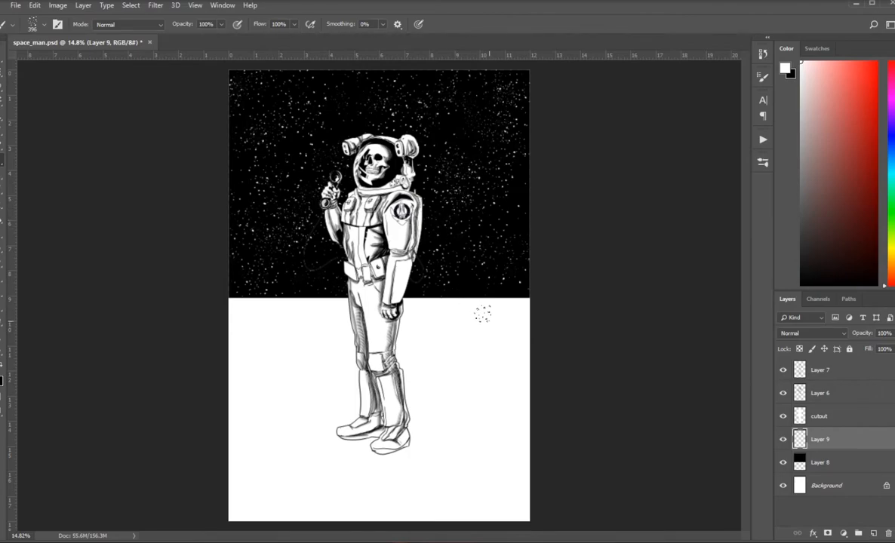
left_click(763, 76)
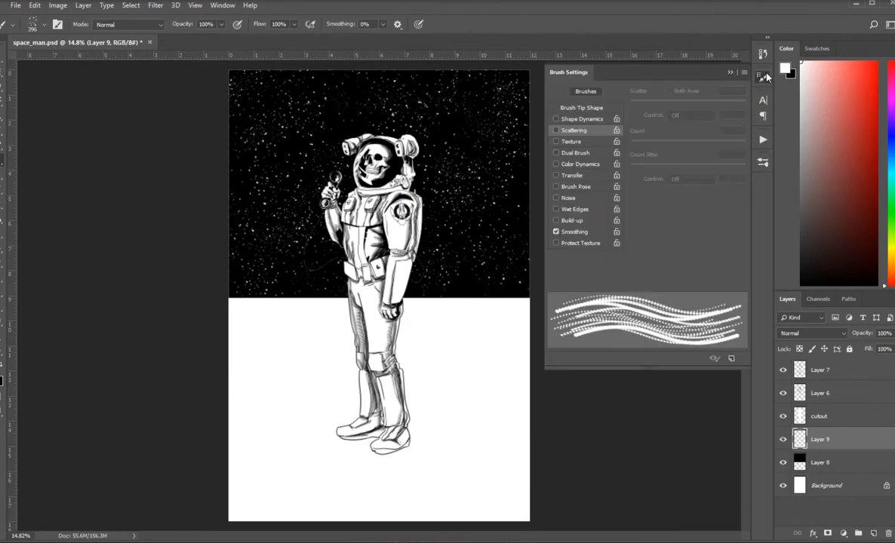
left_click(588, 110)
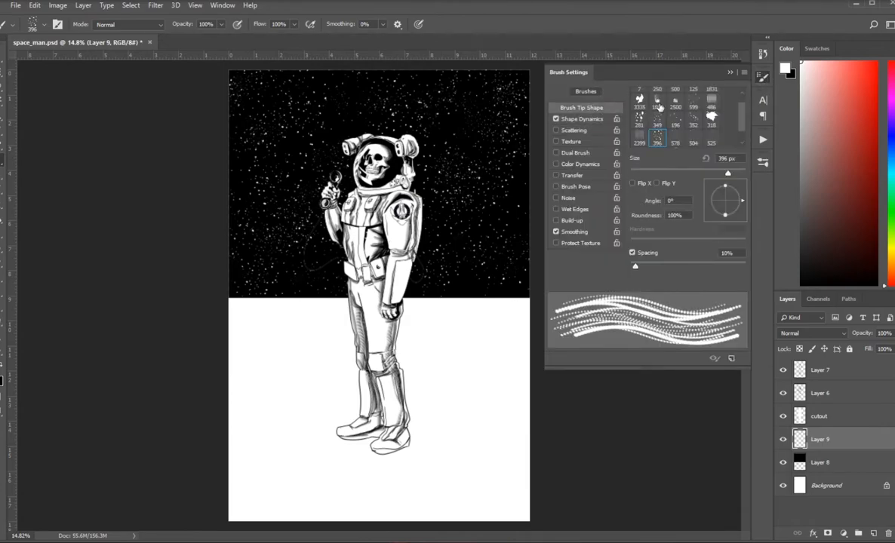
left_click_drag(636, 266, 689, 266)
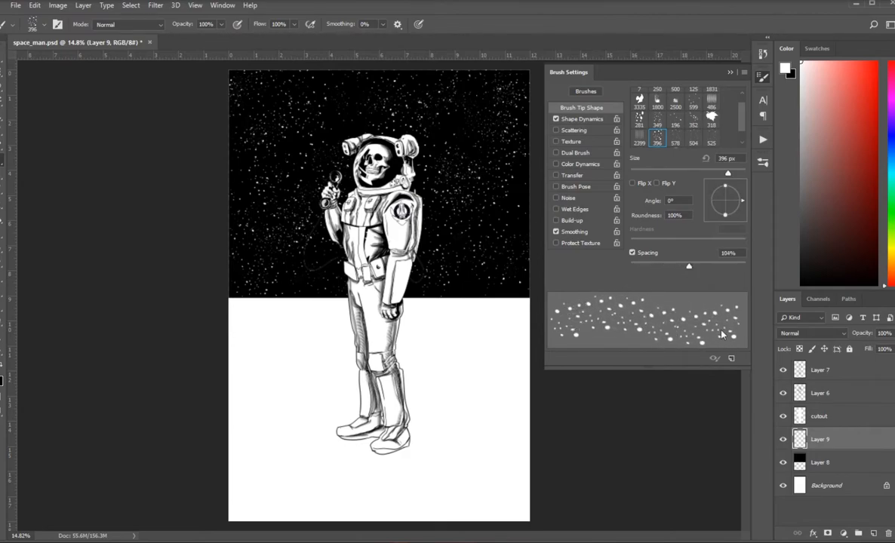
- Give the 396 px brush Shape Dynamics of 100% size jitter and 100% angle jitter, with Flip X and Flip Y Jitter
left_click(585, 120)
left_click_drag(631, 106, 745, 104)
left_click_drag(631, 191, 745, 193)
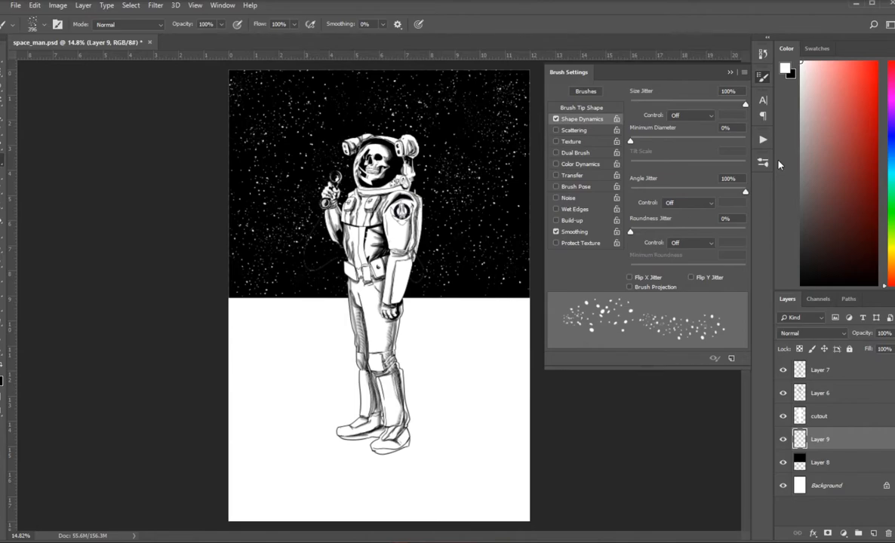
left_click(630, 277)
left_click(691, 277)
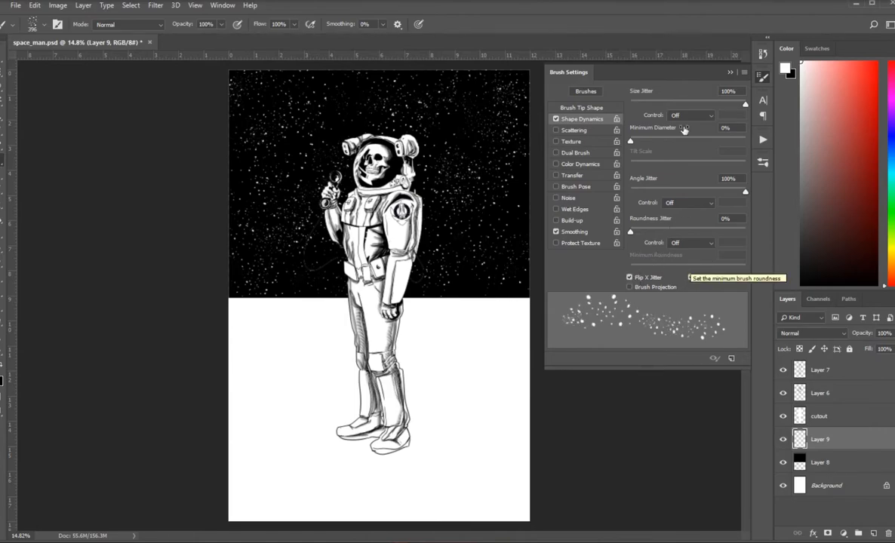
- Enable Scattering on both axes for the 396 px brush with 270% scatter, a count of 4 and 28% count jitter
left_click(581, 132)
left_click_drag(632, 105, 661, 105)
mouse_move(634, 144)
left_mouse_down()
mouse_move(673, 146)
mouse_move(658, 145)
mouse_move(664, 173)
left_mouse_up()
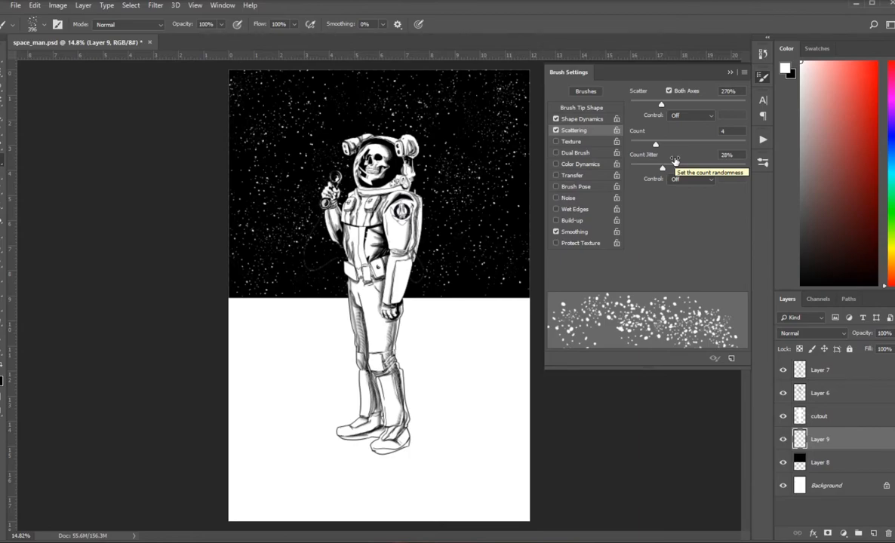
- Save the adjusted brush as a new preset named Ground_Texture and close the brush settings
left_click(744, 73)
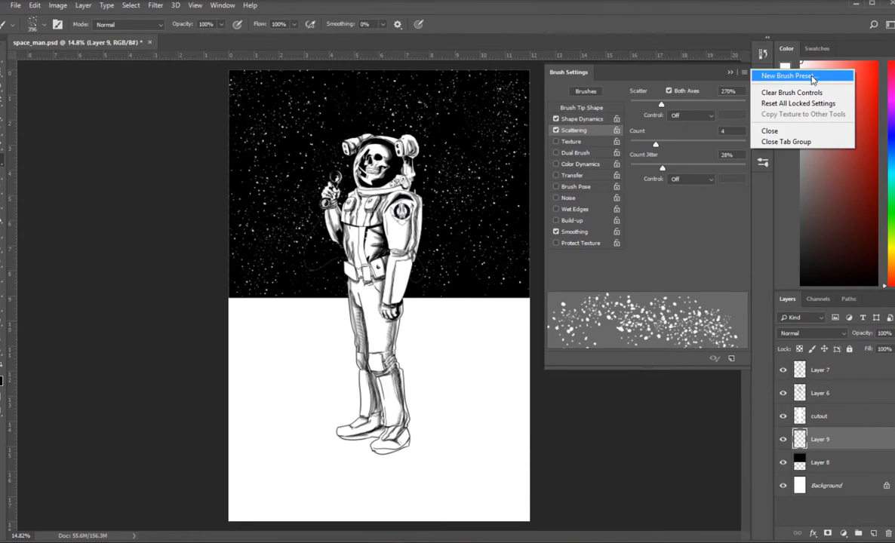
left_click(807, 79)
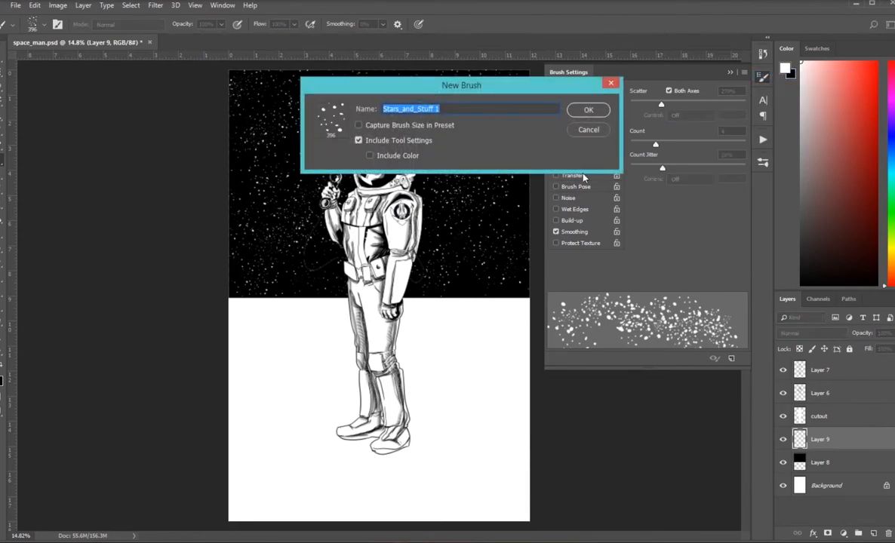
type("S")
key("BackSpace")
type("Grou")
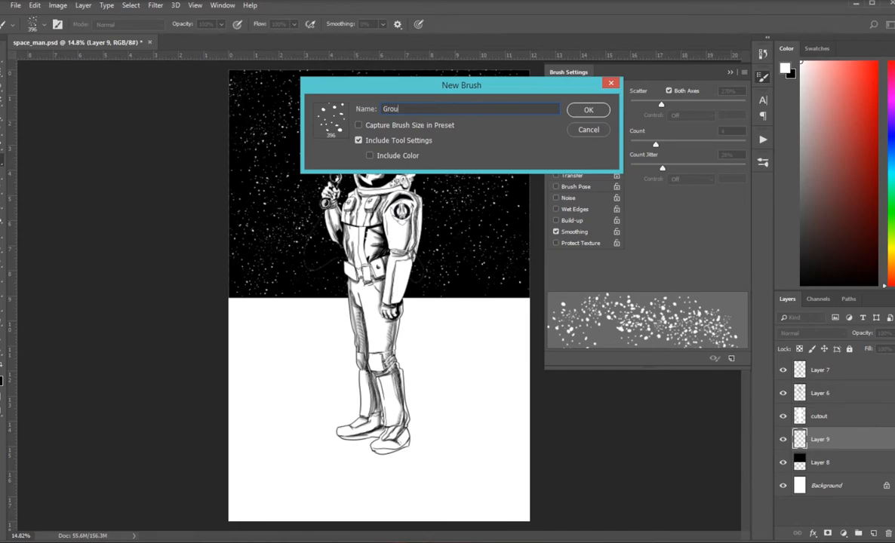
type("nd_Texture")
left_click(589, 110)
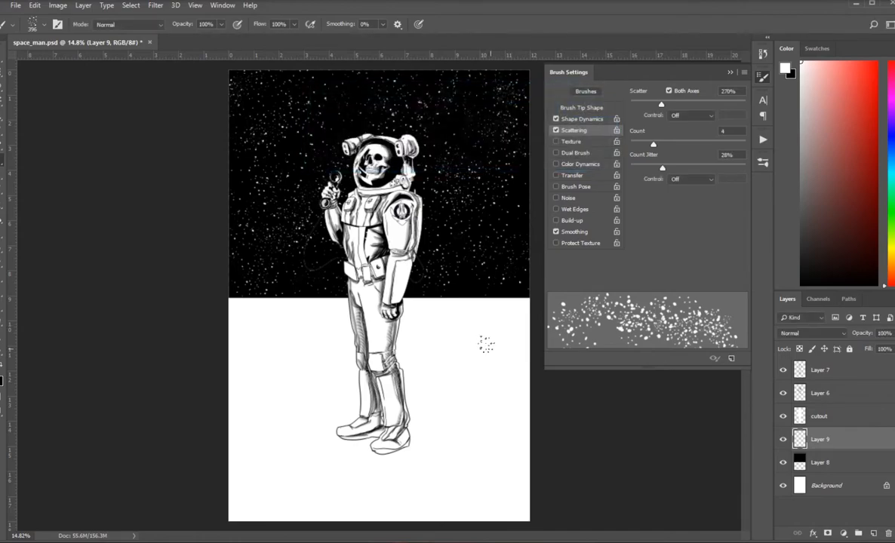
left_click(730, 73)
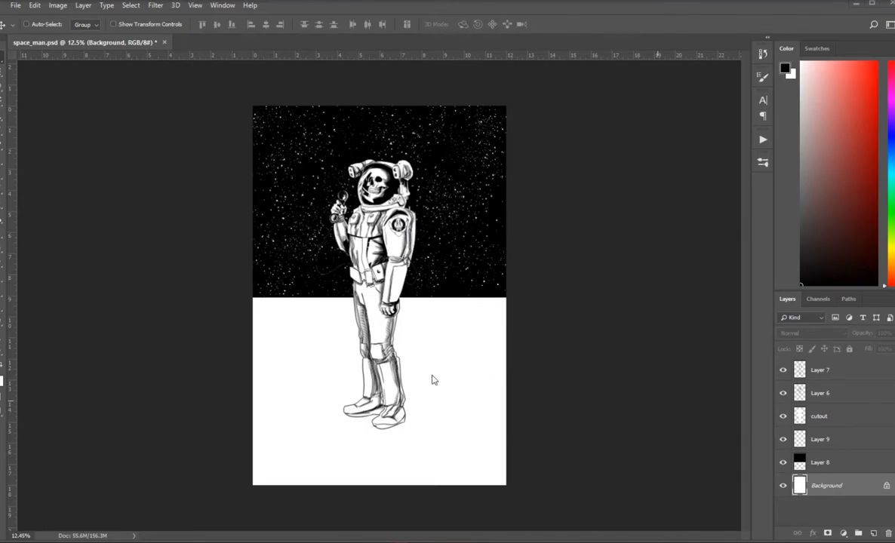
- Stretch the black sky on Layer 8 downward to 128.66% of its height, lowering the horizon to the astronaut's knees
left_click(823, 463)
key("ctrl+t")
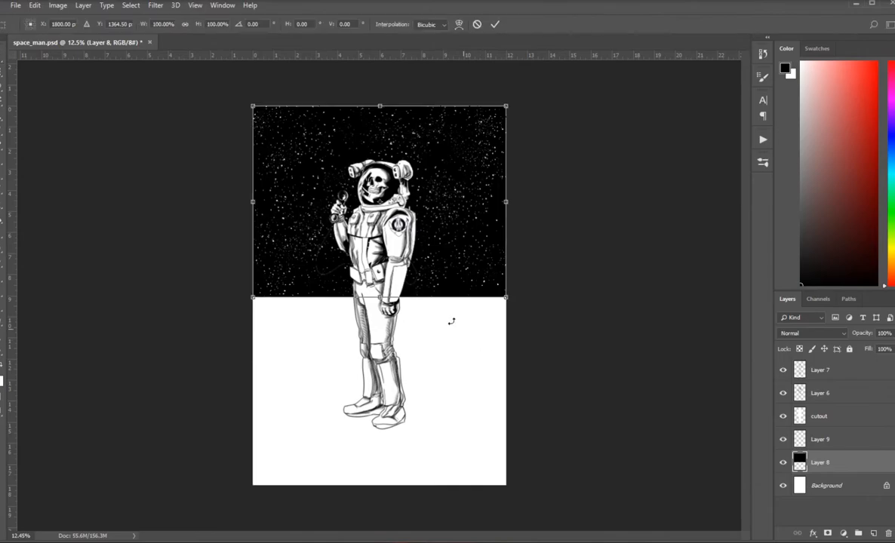
left_click_drag(379, 298, 378, 353)
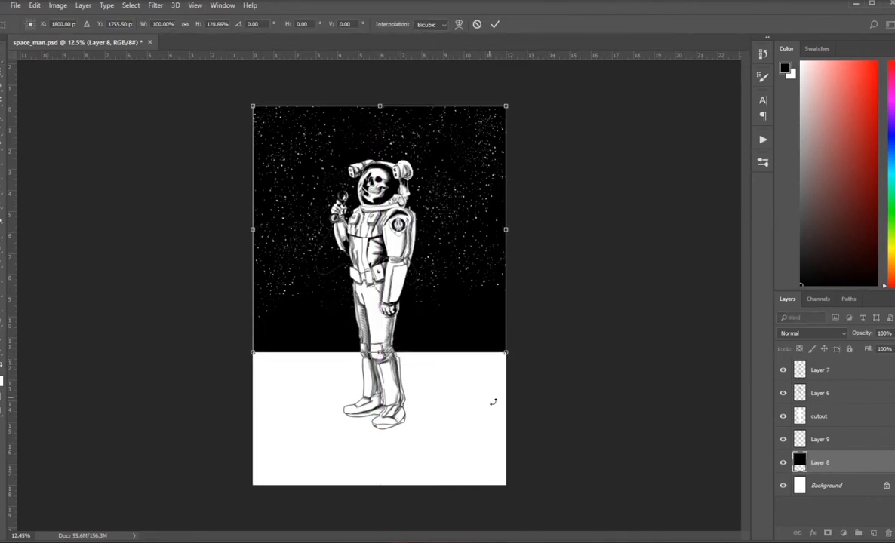
key("Return")
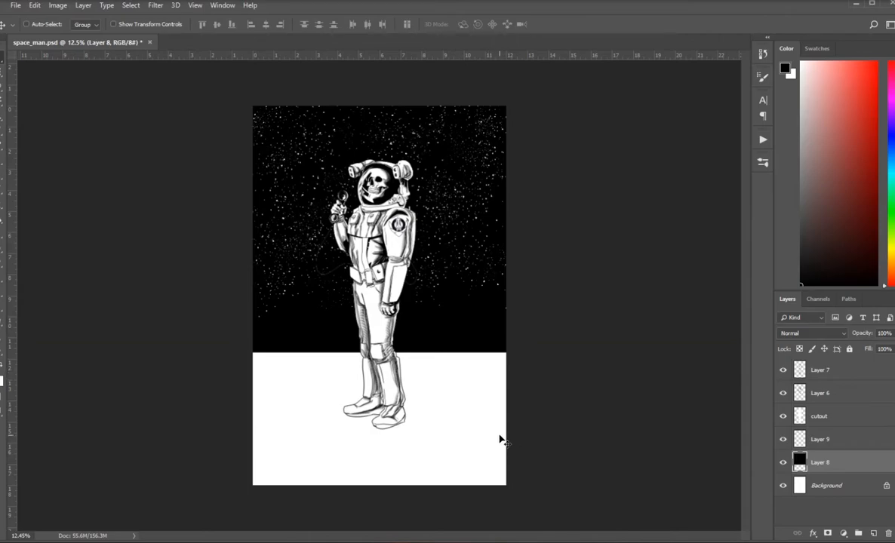
- Activate the Brush tool, add an empty layer directly above Layer 8 and make white the foreground colour
left_click(8, 181)
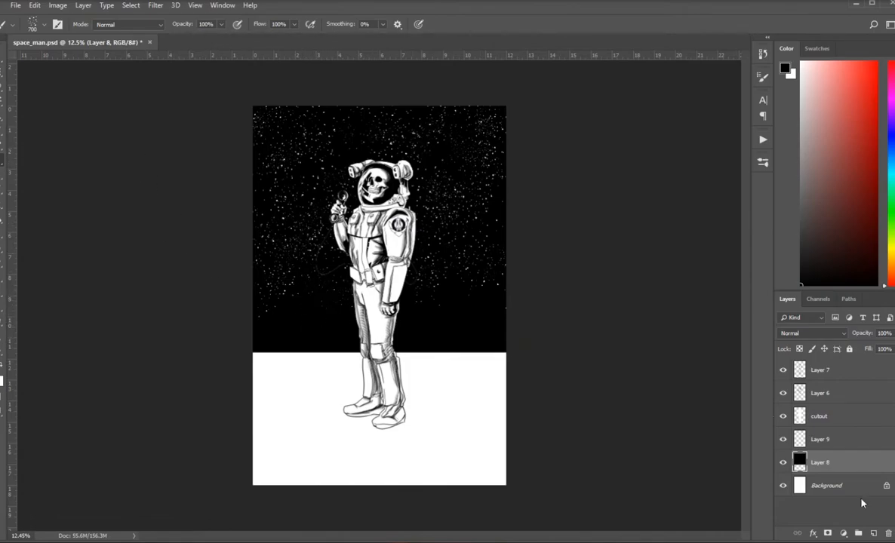
key("ctrl+shift+alt+n")
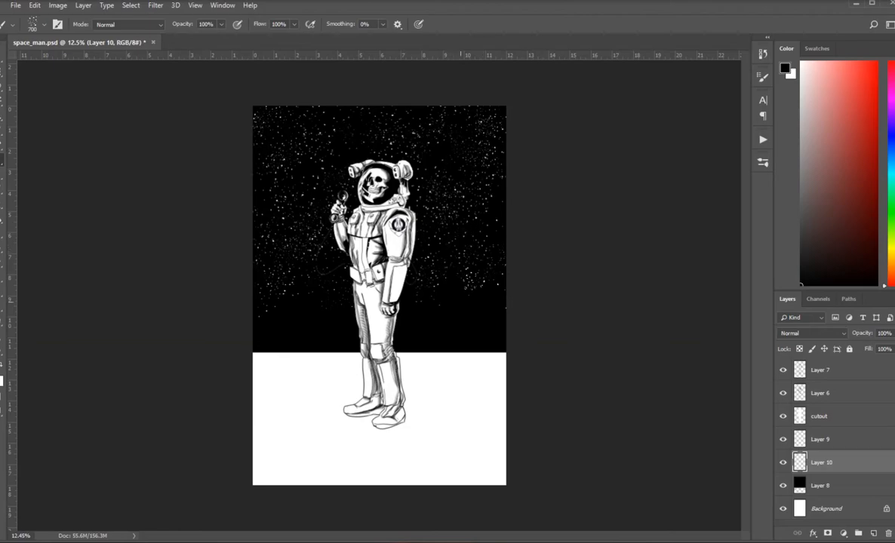
key("x")
- Try the Ground_Texture brush in white over the sky beside the astronaut, undo it, and dab once on the ground
mouse_move(471, 281)
left_mouse_down()
mouse_move(455, 256)
mouse_move(457, 291)
left_mouse_up()
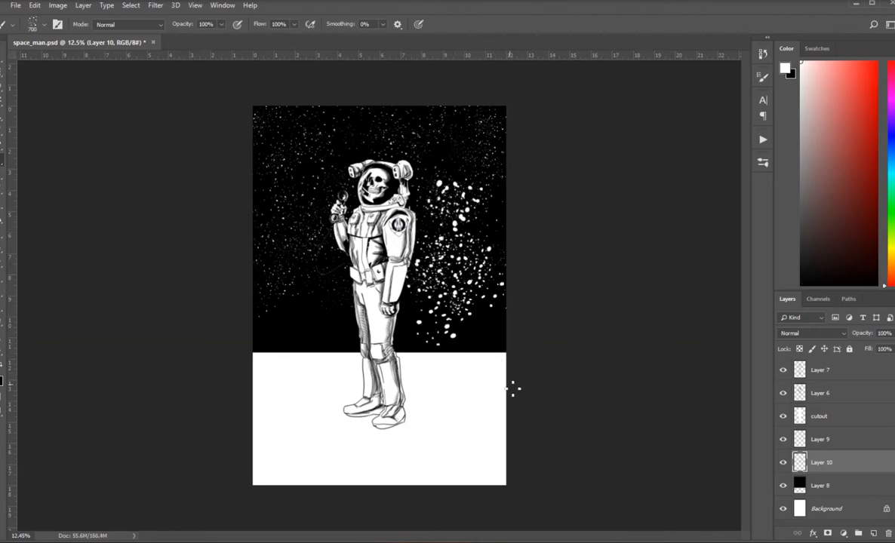
key("ctrl+z")
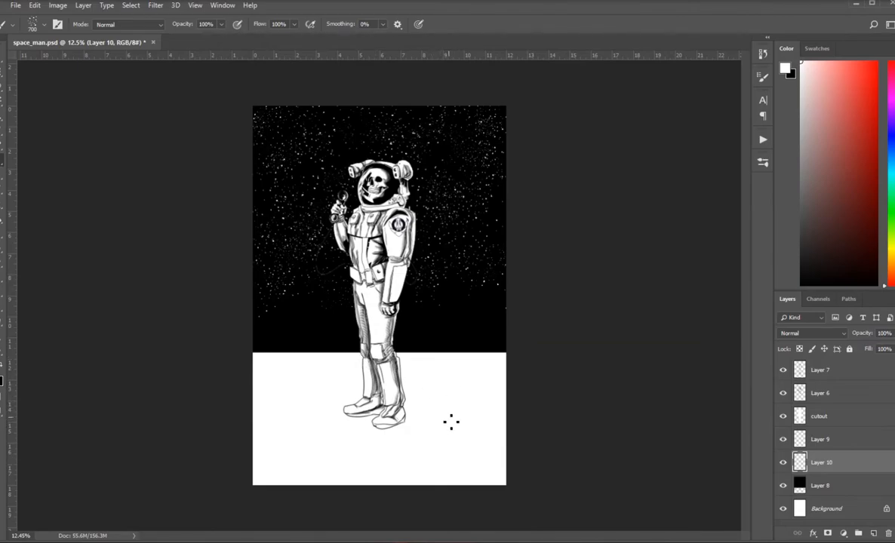
left_click(424, 407)
- Add a 5 px black outside Stroke effect at 100% opacity to Layer 10
left_click(813, 534)
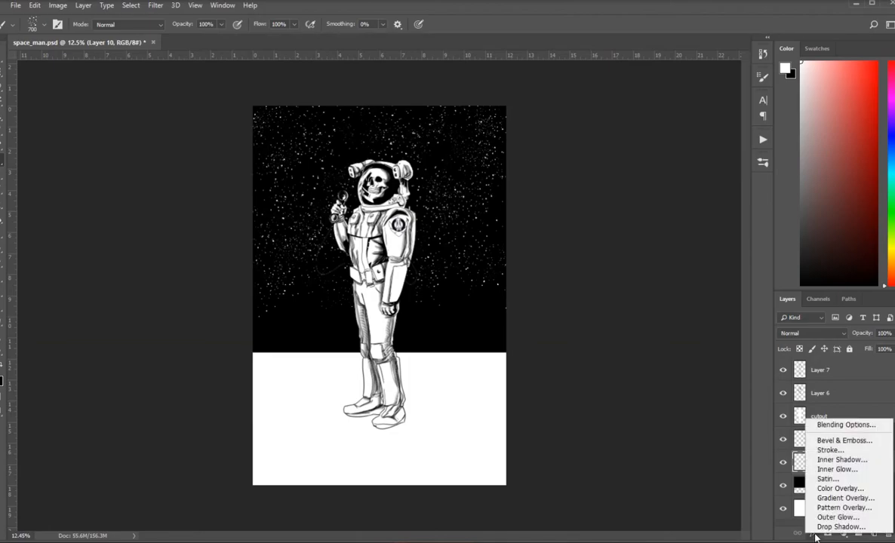
left_click(830, 451)
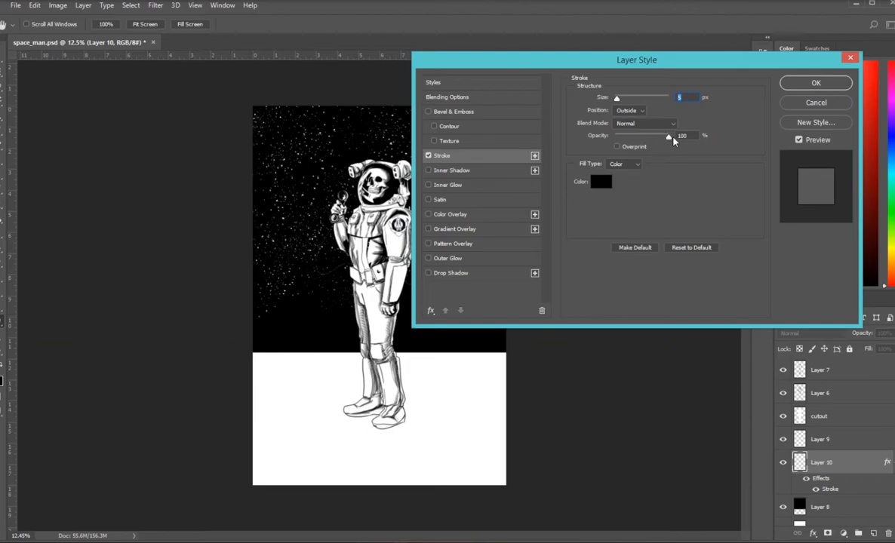
left_click(813, 84)
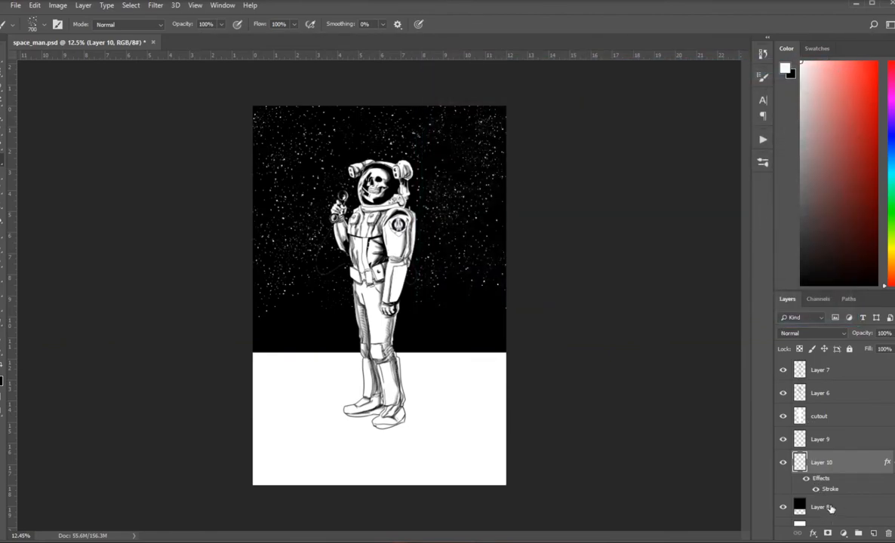
- Add a black Drop Shadow effect to Layer 10 with its distance set to 10 px
left_click(817, 533)
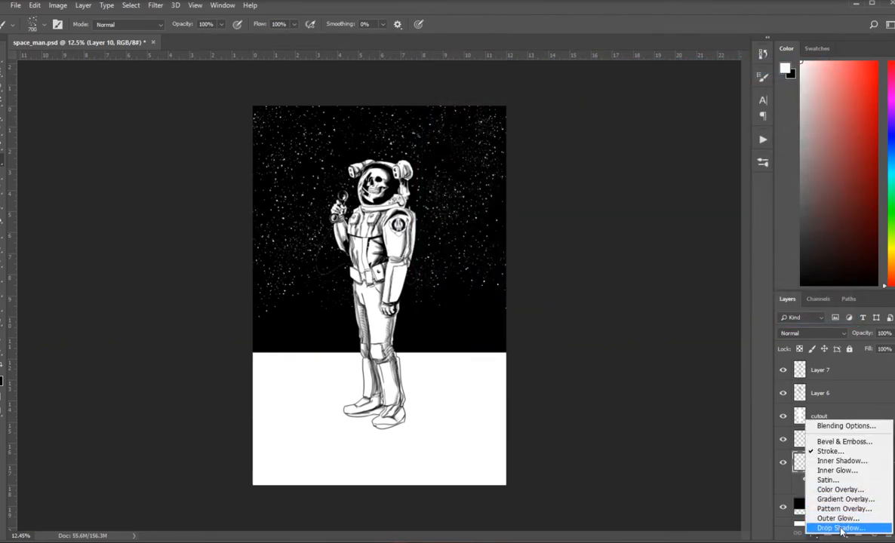
left_click(843, 530)
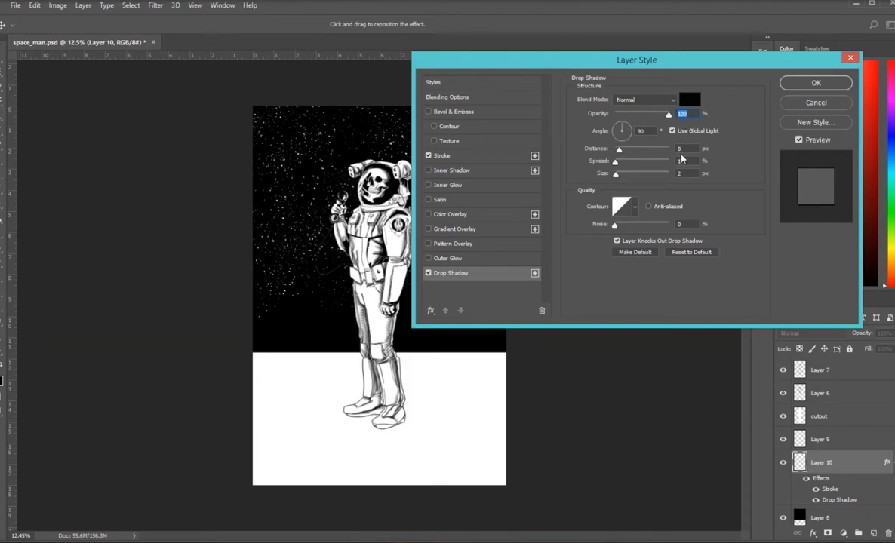
left_click_drag(683, 149, 665, 144)
type("10")
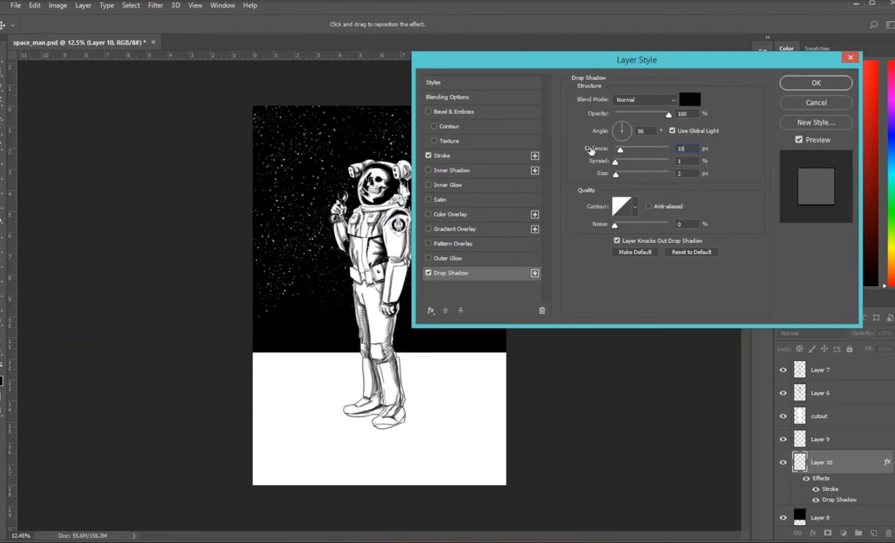
left_click(815, 82)
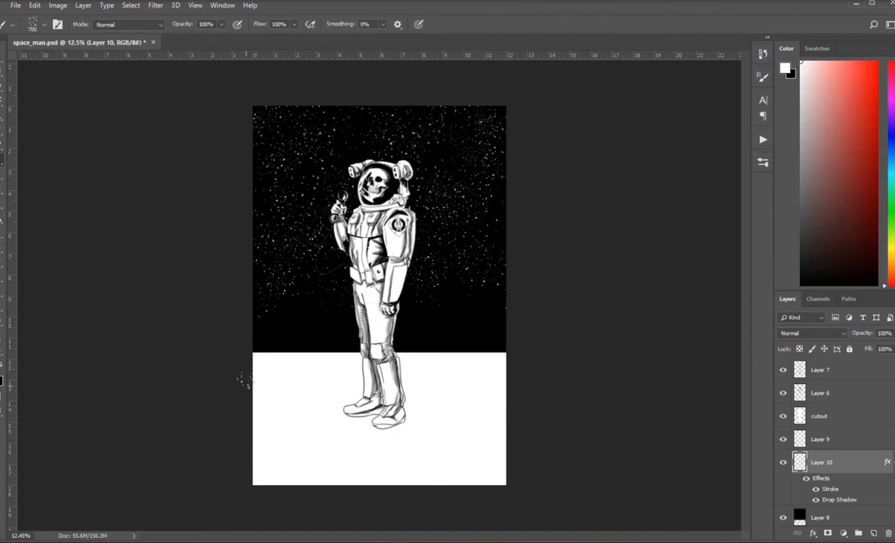
- Cover the white ground below the horizon with outlined pebbles on Layer 10 using the 700 px Ground_Texture brush
mouse_move(304, 370)
left_mouse_down()
mouse_move(223, 451)
mouse_move(378, 423)
mouse_move(557, 441)
left_mouse_up()
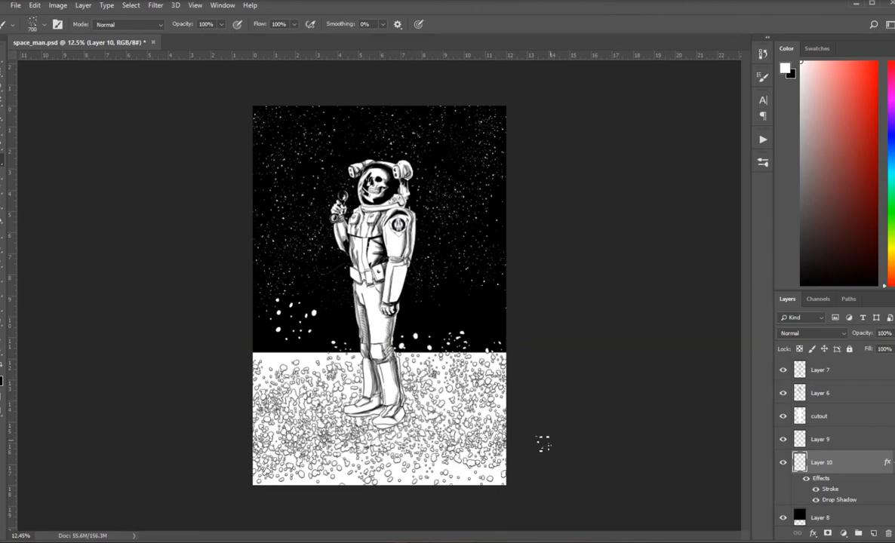
left_click_drag(455, 468, 133, 432)
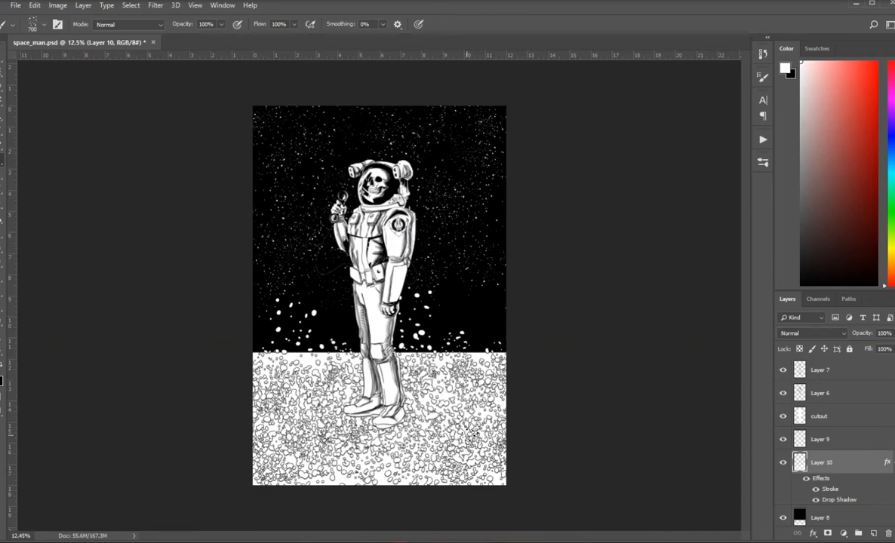
scroll(419, 400, "up", 5)
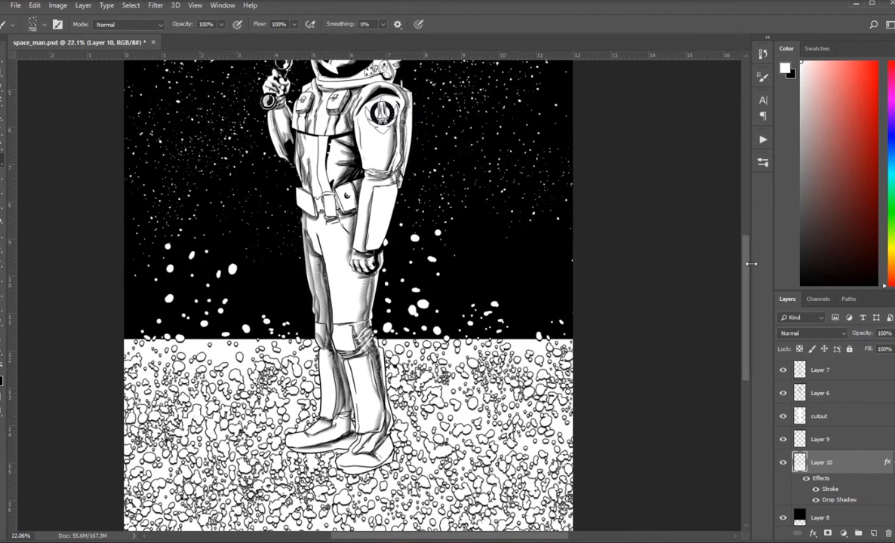
left_click_drag(748, 276, 748, 308)
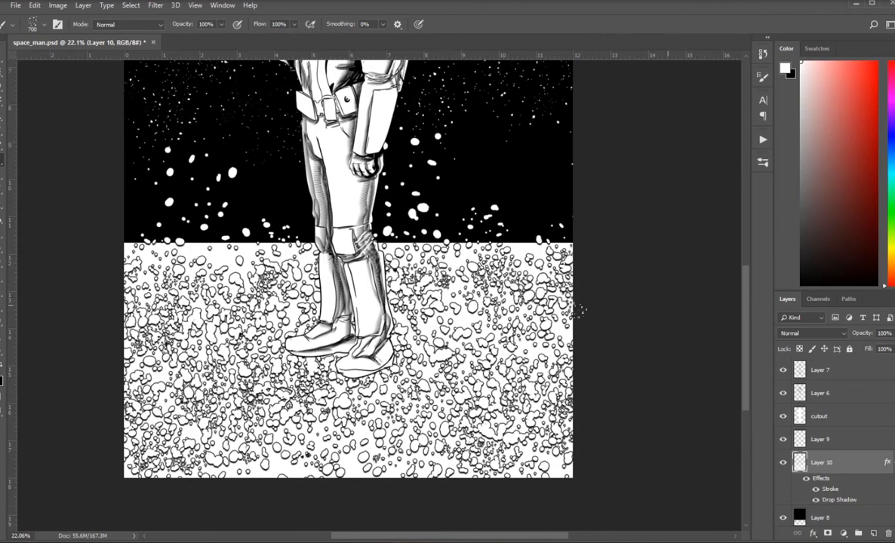
scroll(526, 310, "down", 3)
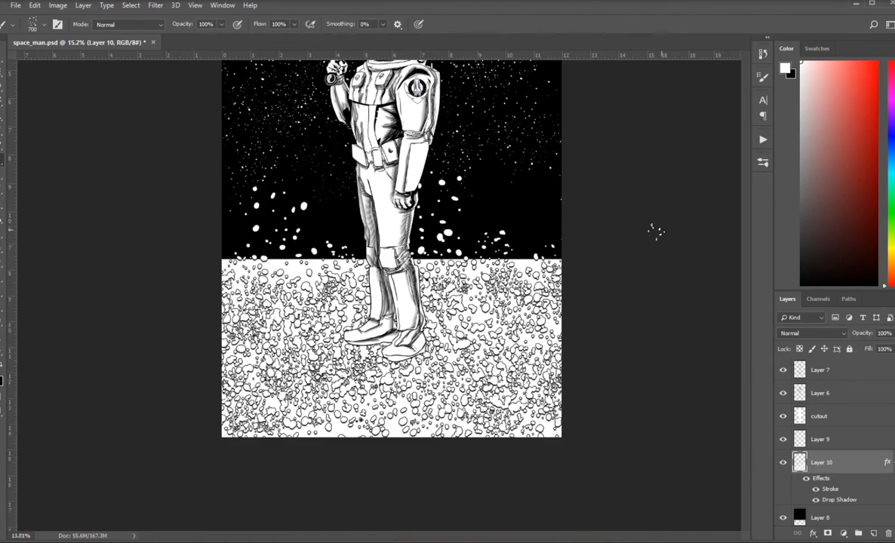
- Examine the pebble-covered ground and how it sits beneath the astronaut
scroll(669, 232, "down", 1)
scroll(375, 355, "up", 1)
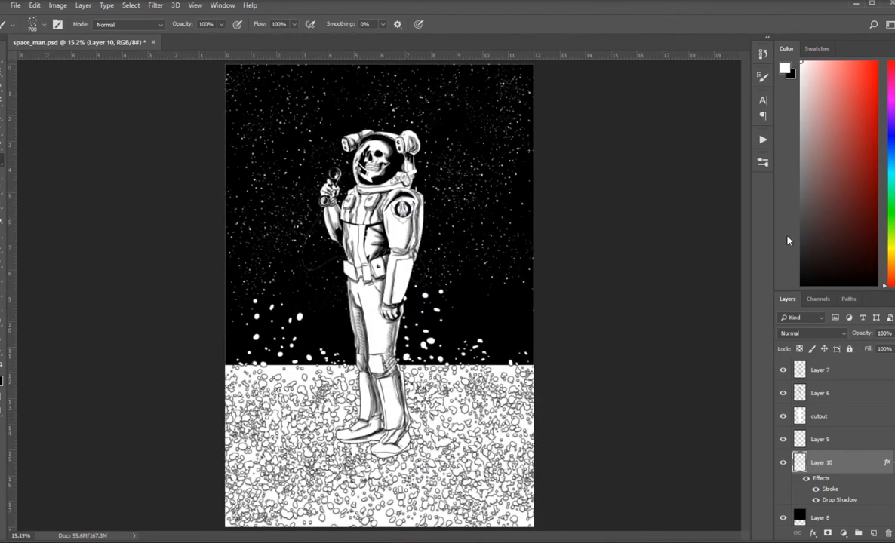
scroll(528, 334, "down", 2)
scroll(523, 339, "down", 1)
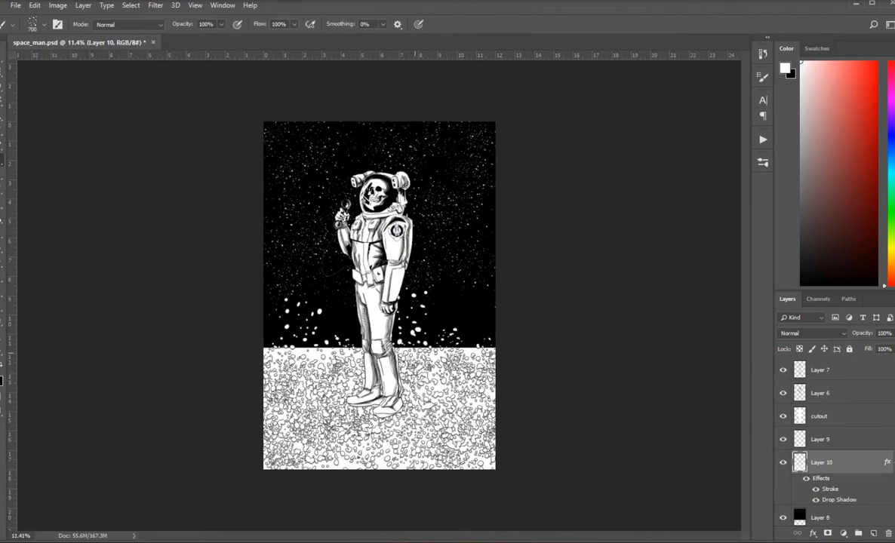
scroll(363, 449, "up", 2)
scroll(365, 450, "up", 1)
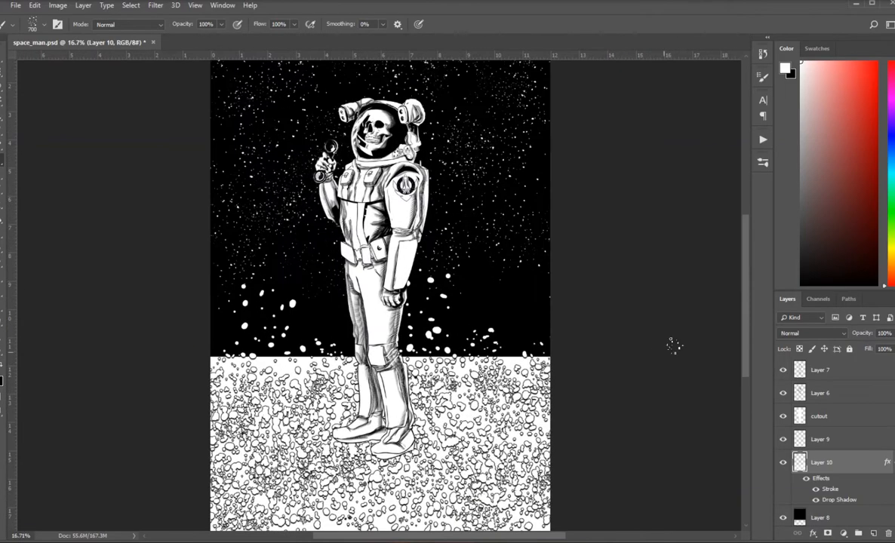
left_click_drag(747, 287, 744, 343)
- Distort Layer 10 into perspective, spreading both lower corners well beyond the canvas and lowering the upper edge to the horizon
scroll(359, 297, "down", 5)
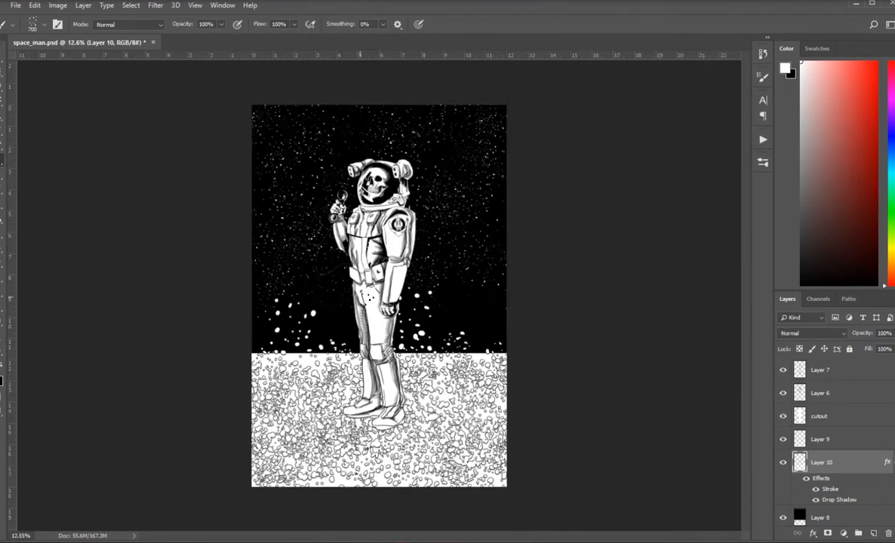
scroll(379, 300, "down", 1)
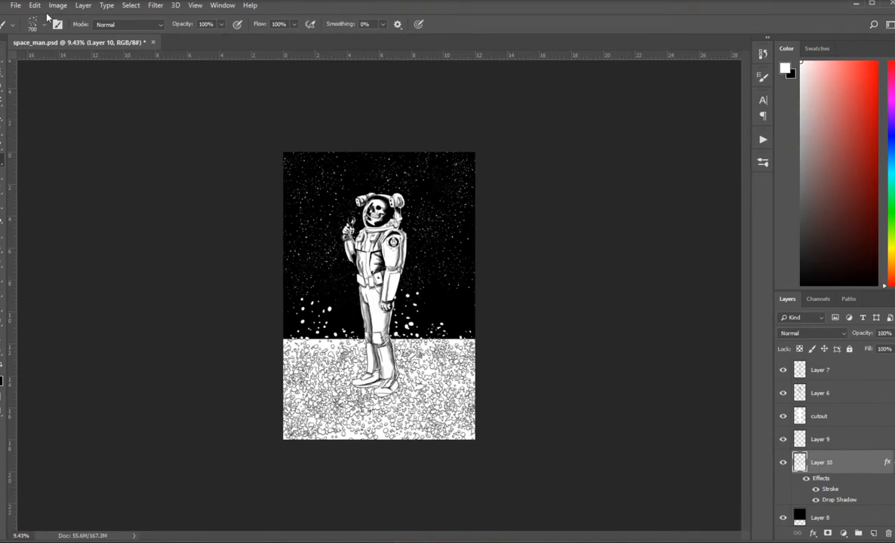
left_click(35, 6)
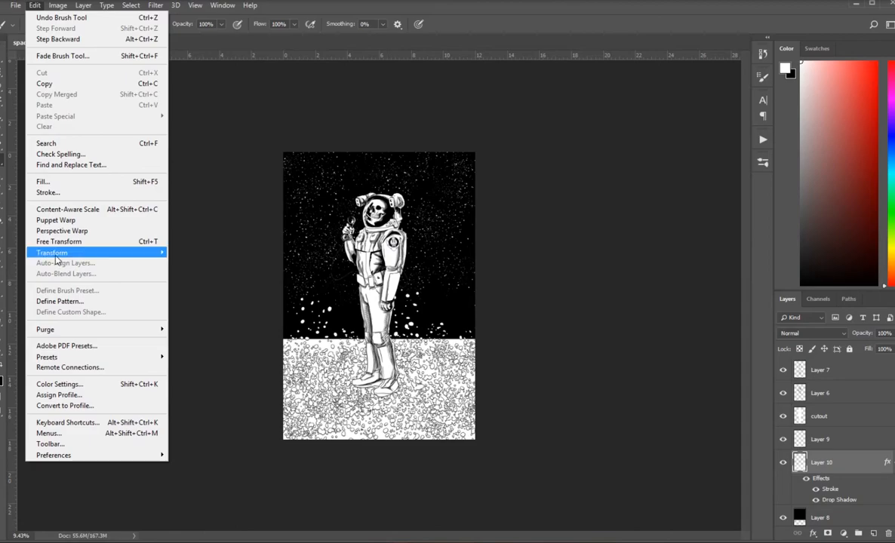
mouse_move(55, 259)
left_click(11, 301)
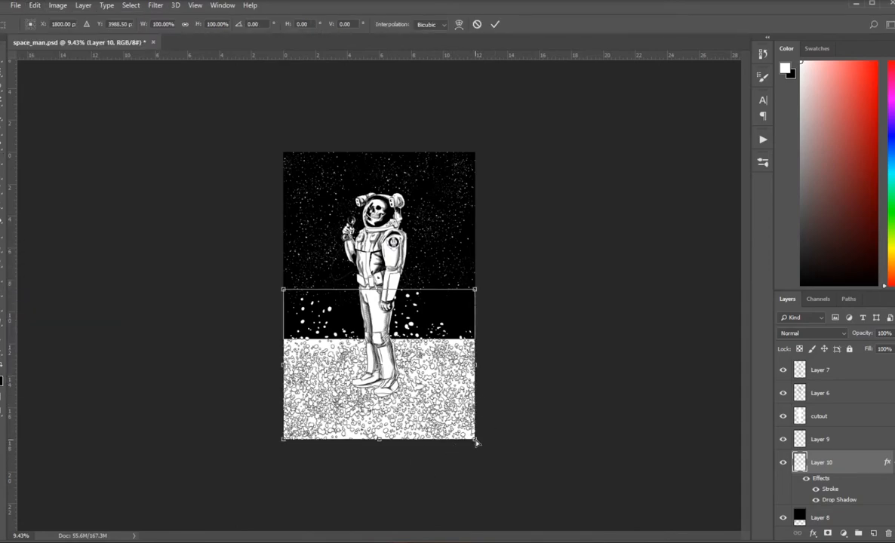
left_click_drag(476, 442, 573, 452)
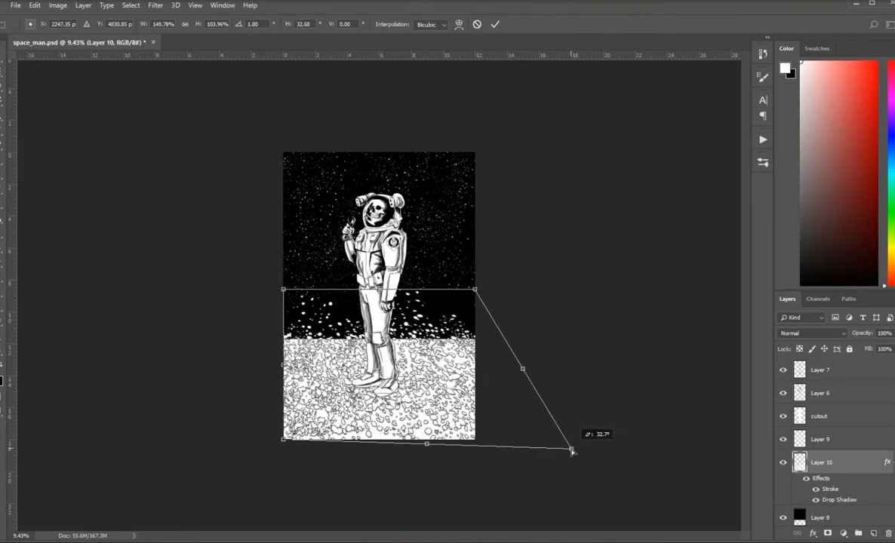
left_click_drag(283, 440, 171, 455)
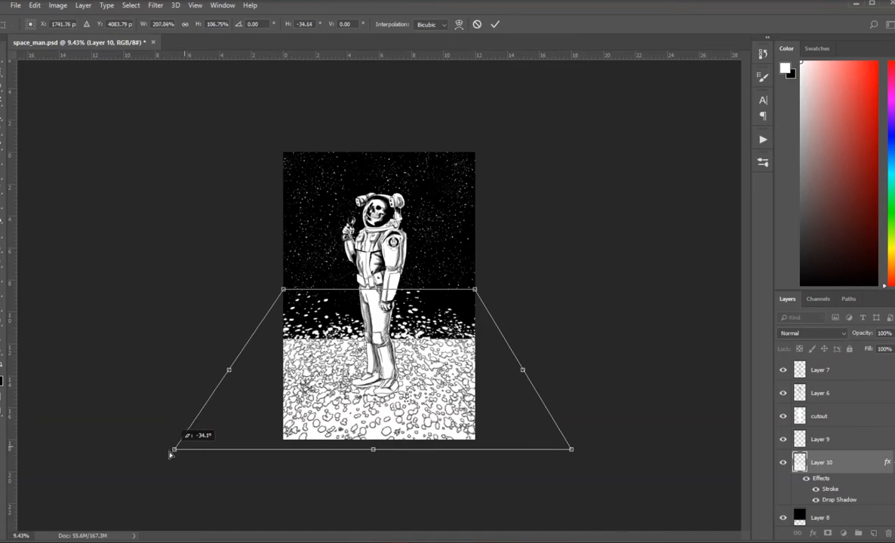
left_click_drag(379, 289, 379, 340)
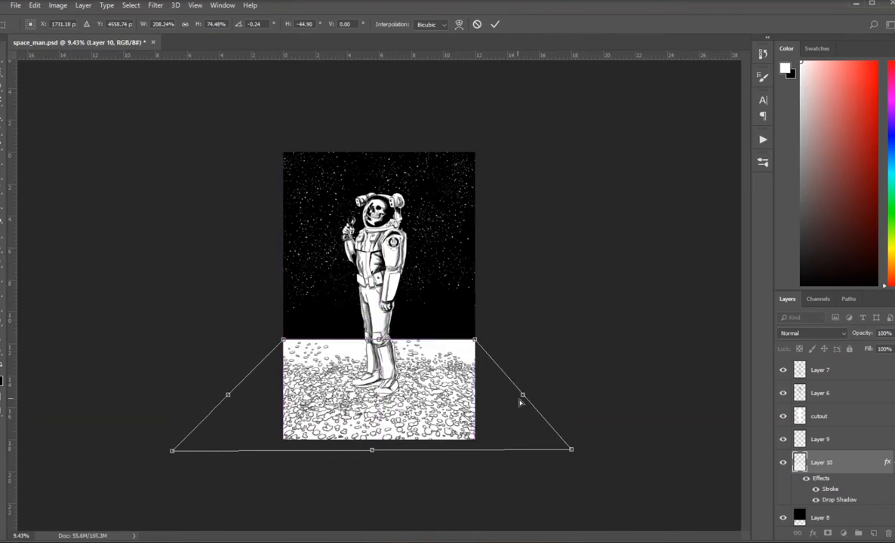
key("Return")
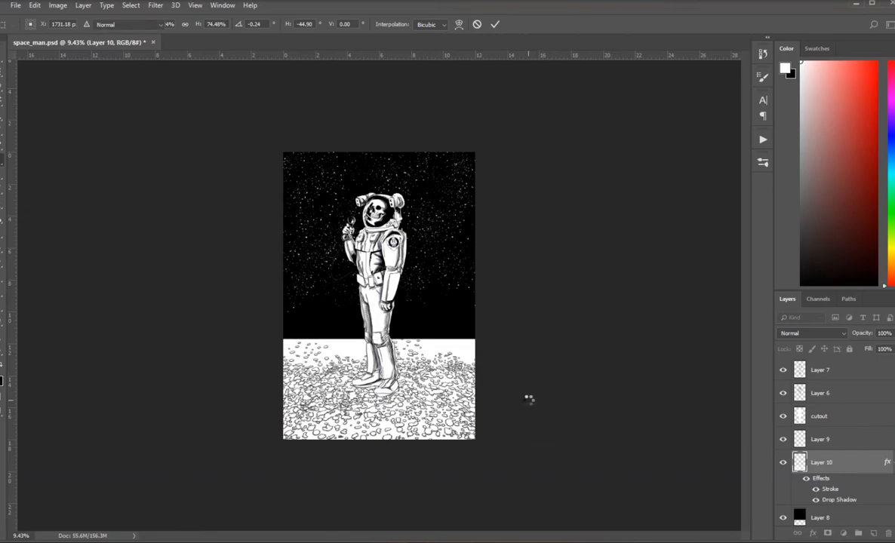
- Examine the distorted pebble texture on the ground around the astronaut's feet
key("b")
scroll(454, 450, "up", 2)
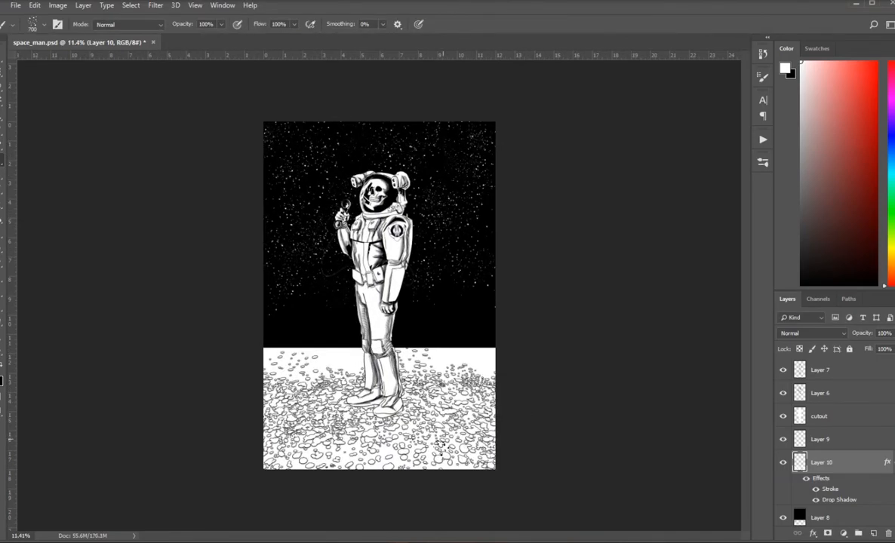
scroll(372, 296, "down", 1)
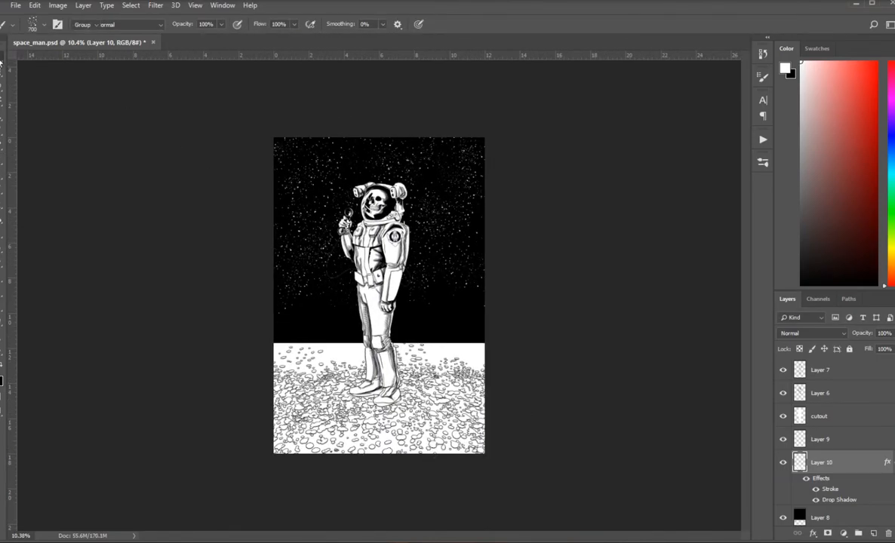
key("v")
scroll(375, 416, "up", 2)
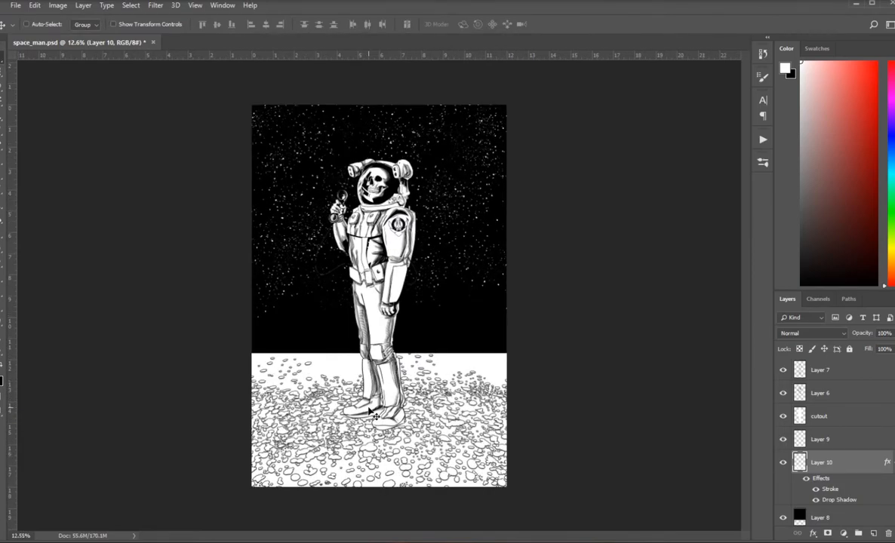
key("ctrl")
key("ctrl")
scroll(490, 406, "down", 1)
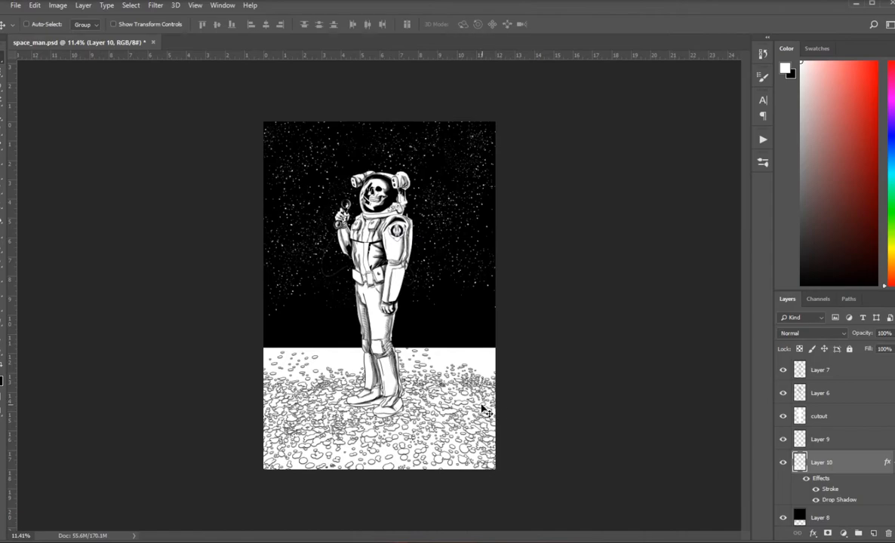
- Brush more white pebbles on Layer 10 along the sparse horizon band and up into the sky around the astronaut's legs and arm
key("b")
mouse_move(487, 367)
left_mouse_down()
mouse_move(411, 339)
mouse_move(318, 336)
left_mouse_up()
left_click_drag(285, 367, 512, 375)
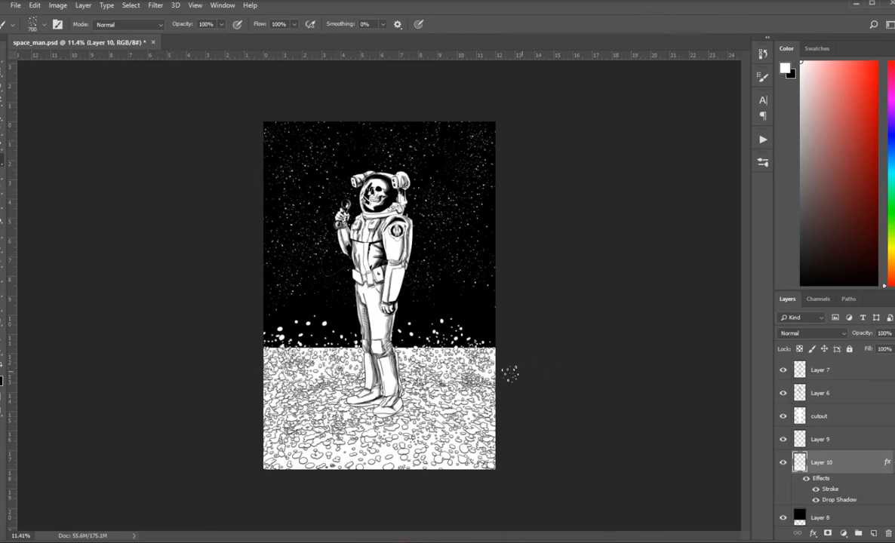
mouse_move(324, 347)
left_mouse_down()
mouse_move(326, 291)
mouse_move(362, 283)
left_mouse_up()
left_click_drag(415, 298, 437, 321)
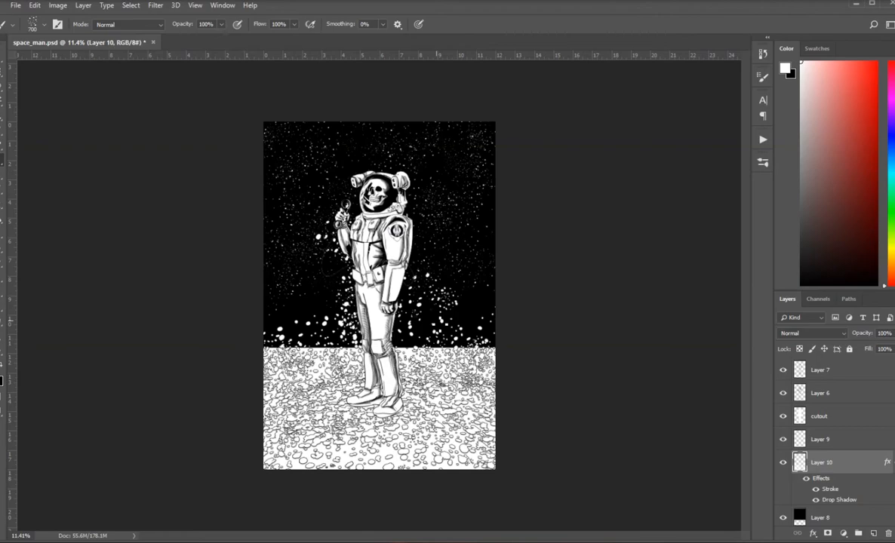
scroll(423, 317, "down", 1)
scroll(377, 360, "up", 3)
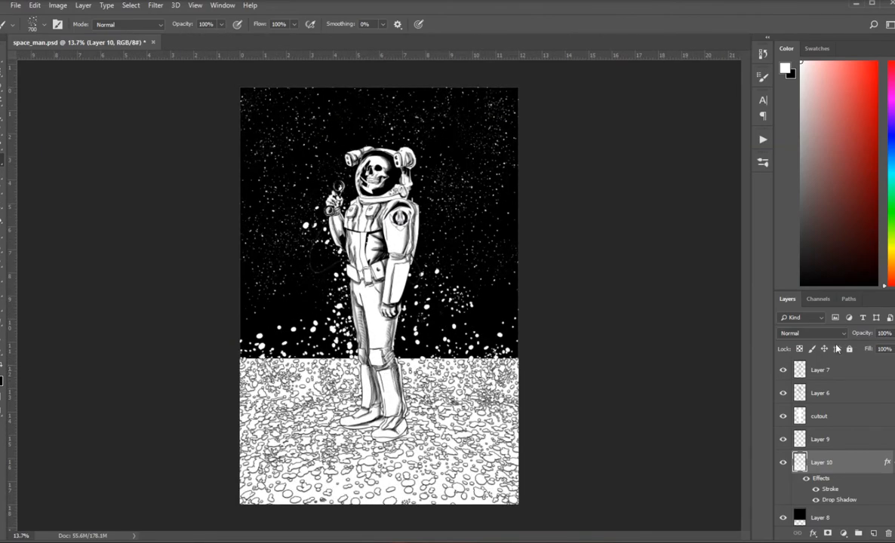
scroll(606, 358, "down", 1)
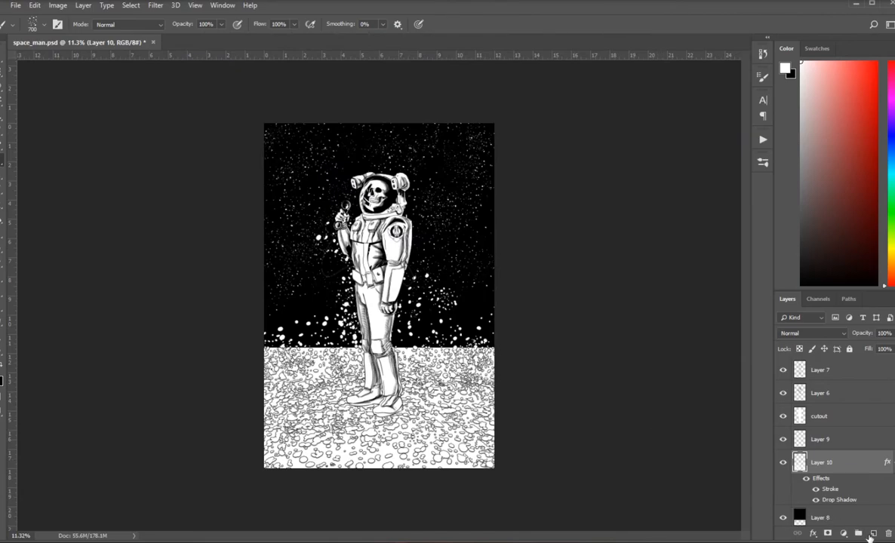
- Add a new layer above Layer 10 and copy Layer 10's stroke and drop shadow layer style onto it
left_click(874, 535)
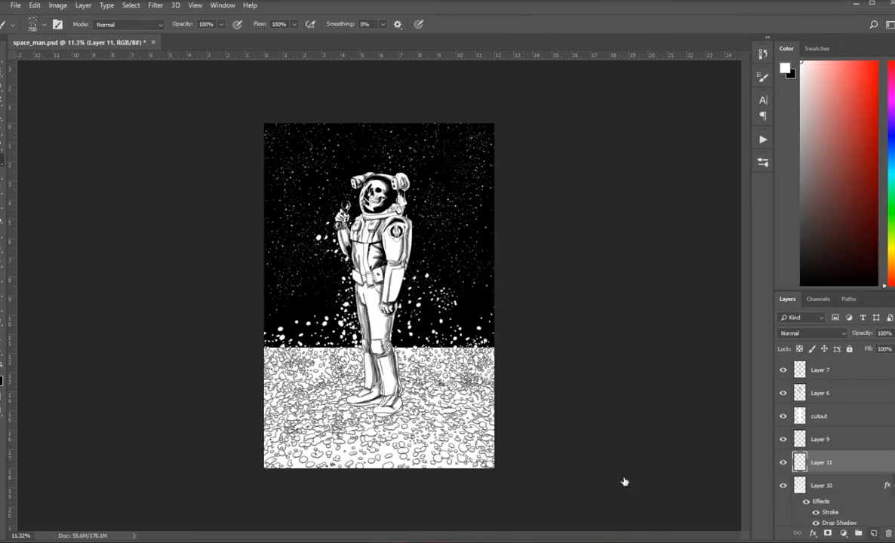
scroll(579, 447, "up", 1)
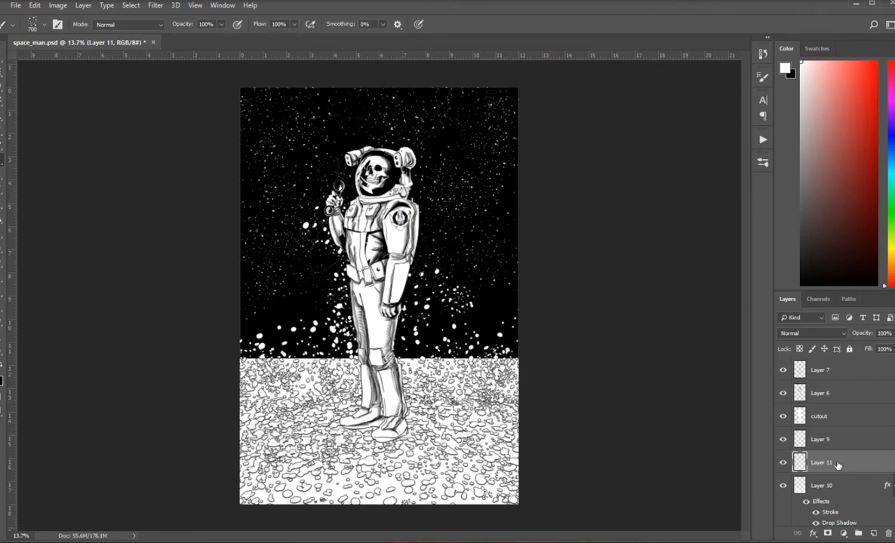
right_click(838, 483)
left_click(864, 264)
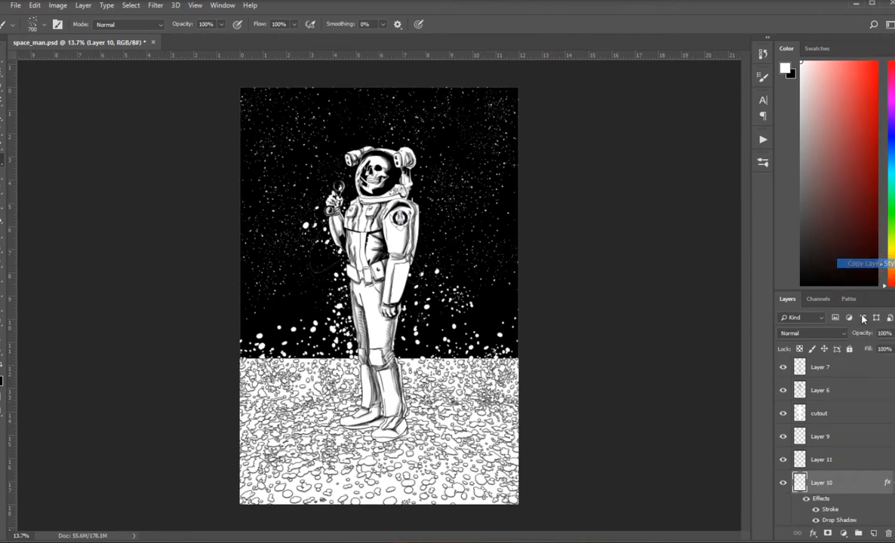
left_click(840, 461)
right_click(840, 462)
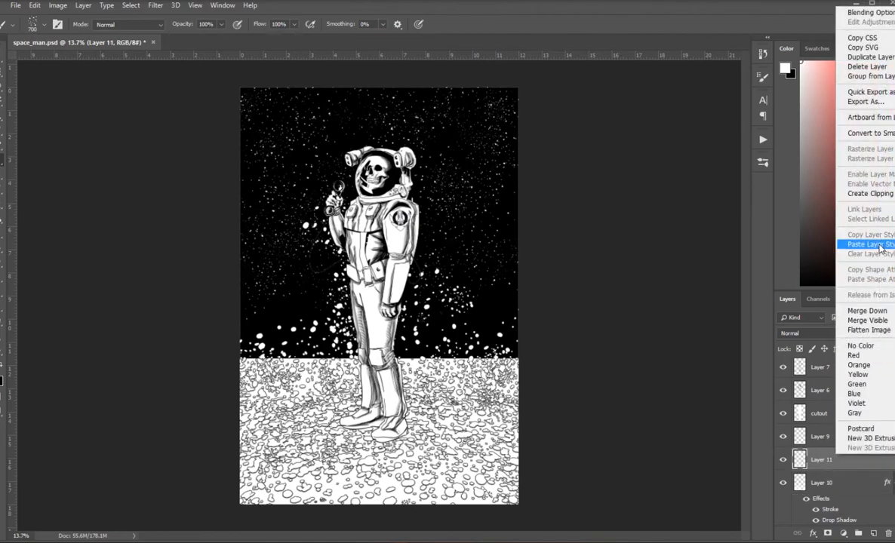
left_click(811, 231)
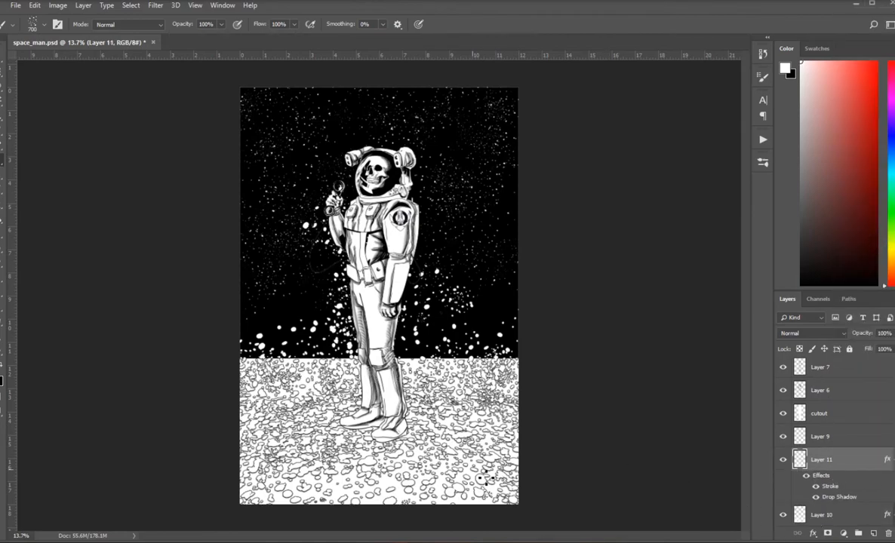
scroll(443, 475, "down", 1)
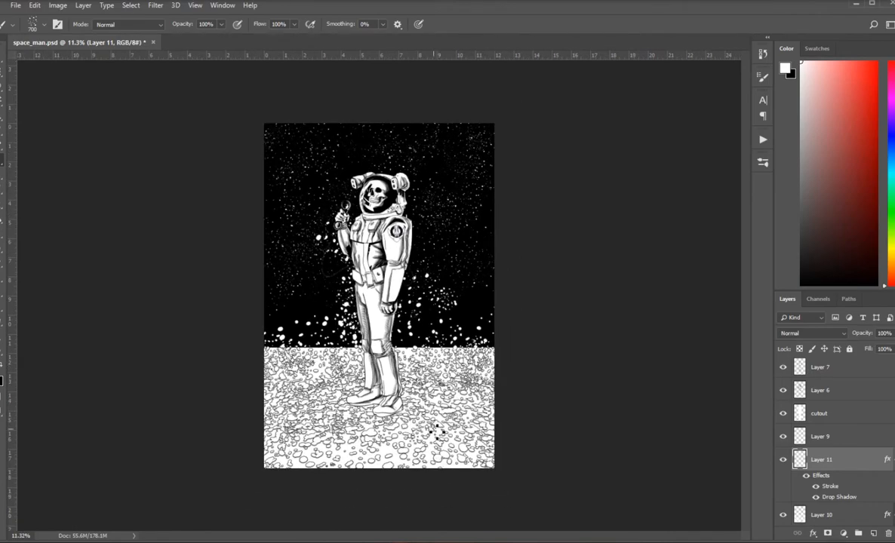
- Fill the ground below the horizon with smaller, denser pebbles on Layer 11 using the ground brush at 500 px
key("bracketright")
left_click(434, 402)
key("bracketleft")
key("bracketleft")
mouse_move(435, 411)
left_mouse_down()
mouse_move(385, 414)
mouse_move(446, 445)
mouse_move(302, 400)
mouse_move(460, 381)
mouse_move(450, 472)
left_mouse_up()
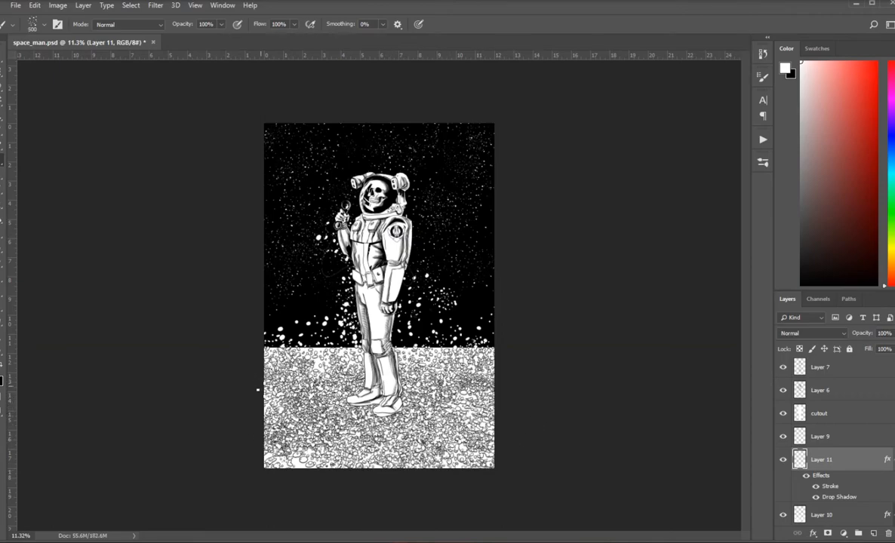
- Distort Layer 11 into perspective, pulling both lower corners outward past the canvas and aligning the upper corners with the horizon
key("ctrl+t")
key("ctrl+0")
key("Return")
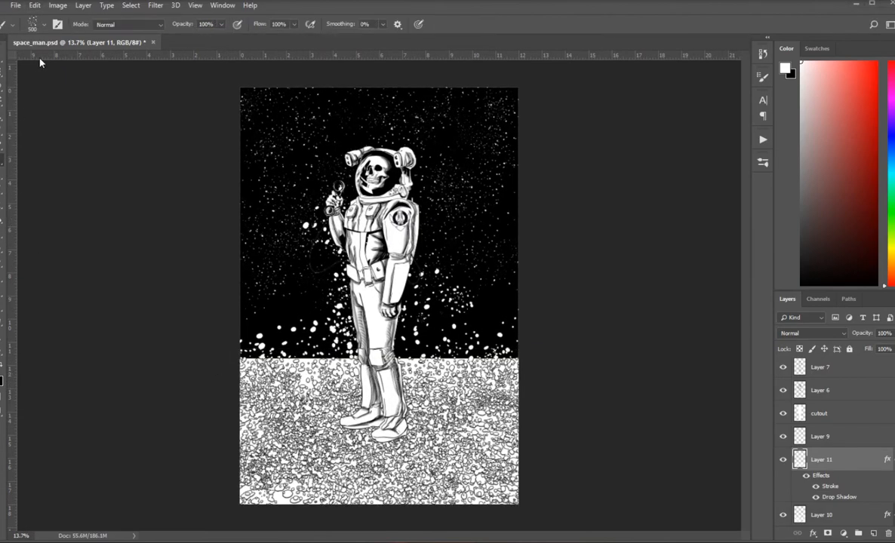
left_click(33, 9)
mouse_move(61, 252)
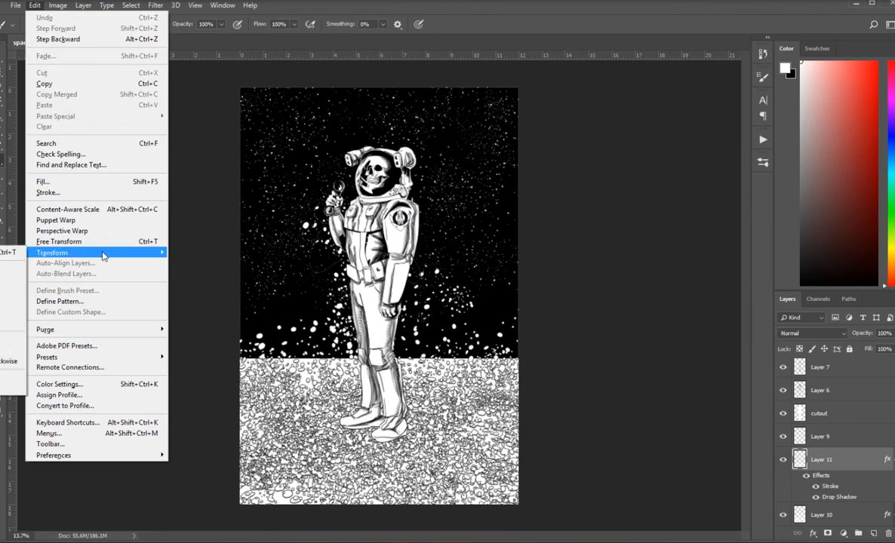
left_click(21, 302)
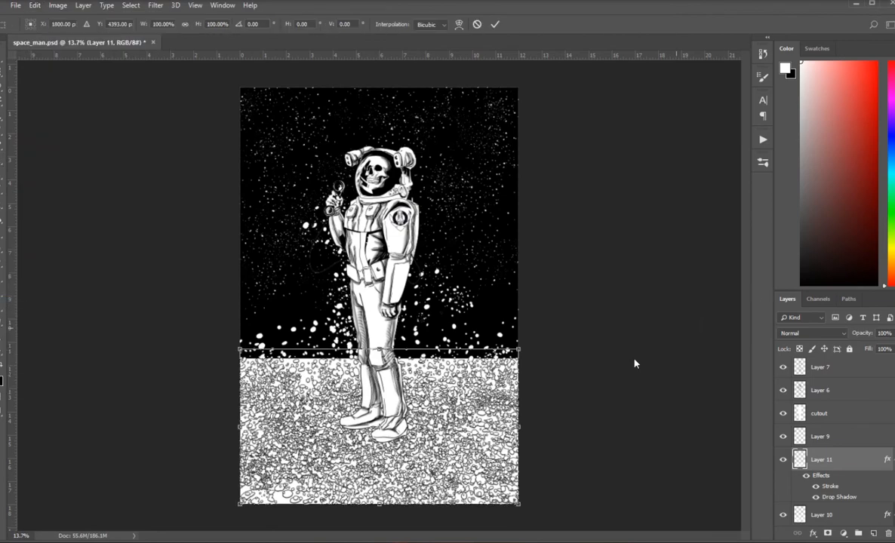
left_click_drag(518, 503, 612, 520)
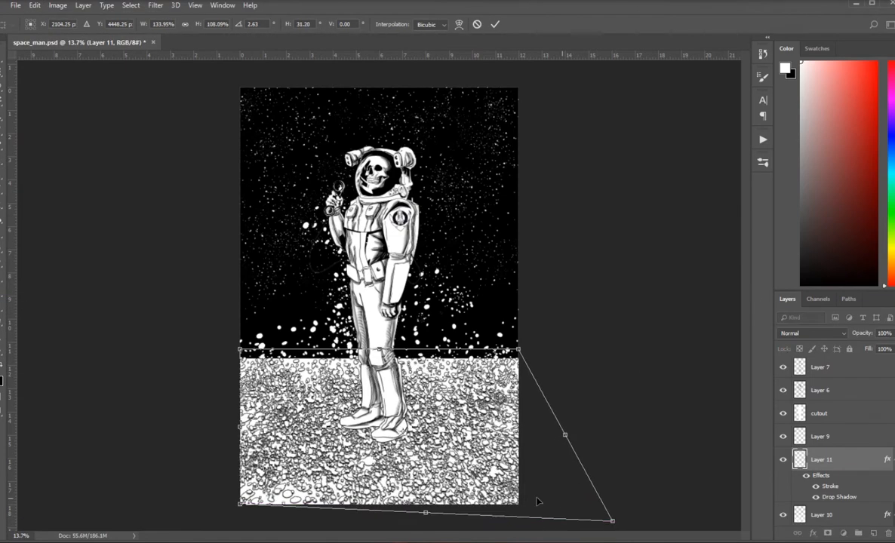
left_click_drag(243, 511, 80, 516)
left_click_drag(239, 350, 240, 360)
left_click_drag(519, 350, 519, 362)
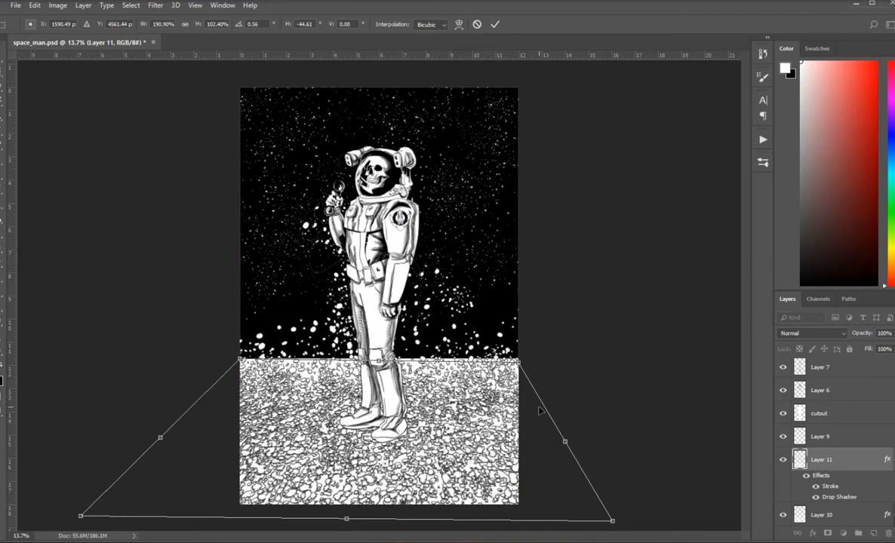
key("Return")
- Examine the layered rocky ground together with the starry sky across the whole illustration
scroll(560, 409, "down", 2)
scroll(508, 409, "up", 2)
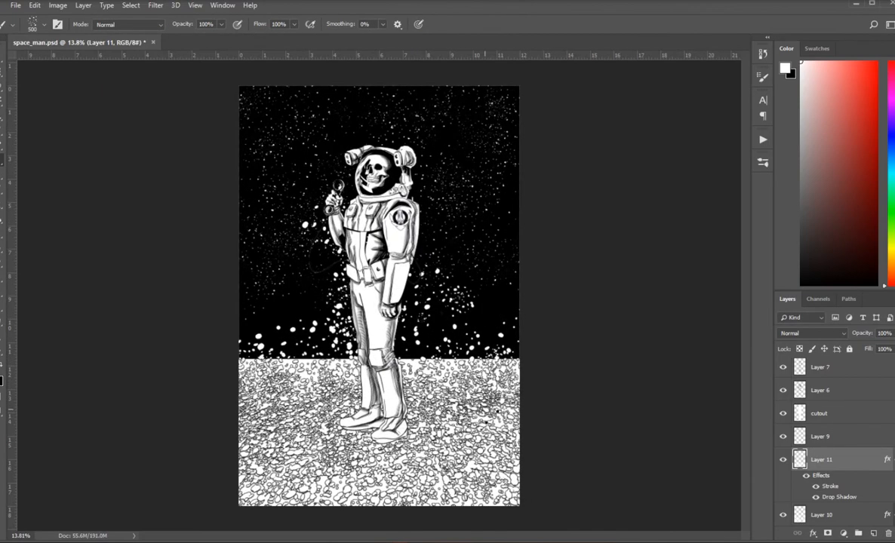
scroll(415, 361, "down", 1)
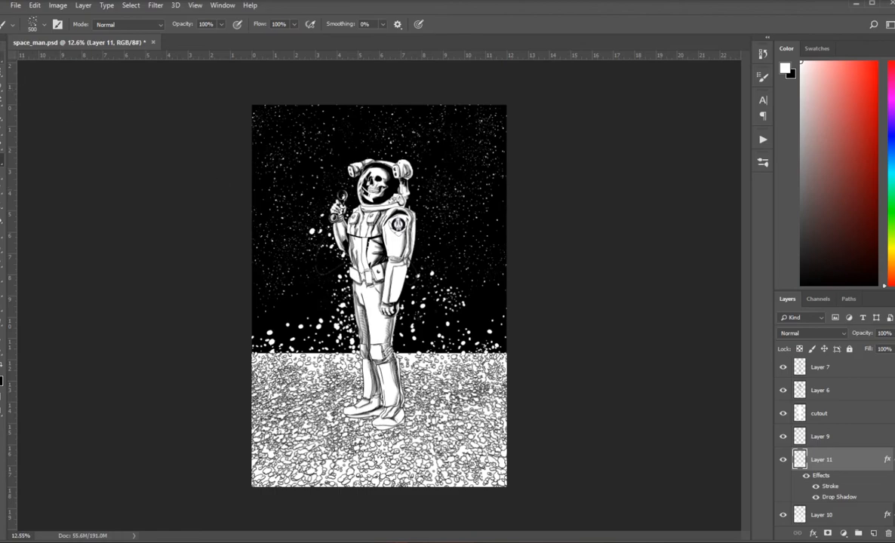
key("v")
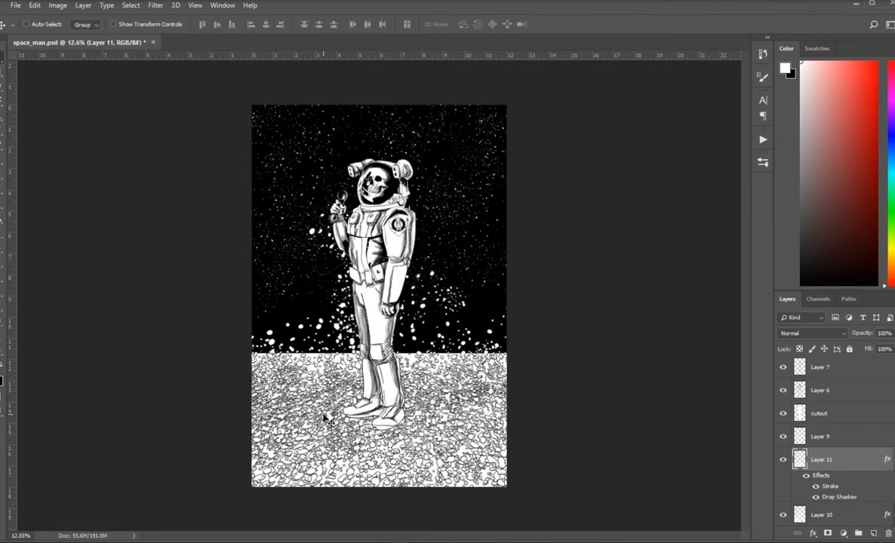
scroll(323, 414, "up", 2)
scroll(323, 415, "down", 2)
scroll(201, 269, "up", 1)
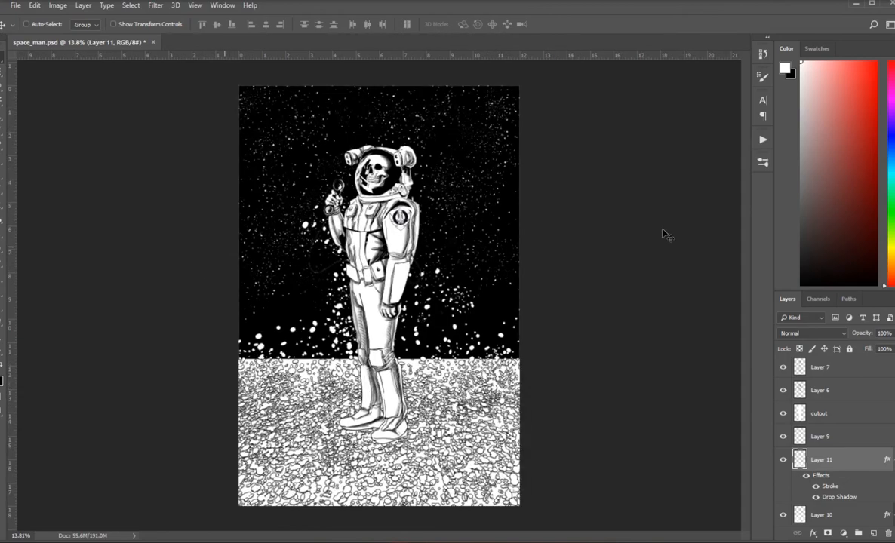
- Review the ground brush's Scattering settings, stroke preview and the available brush preset commands
left_click(1, 165)
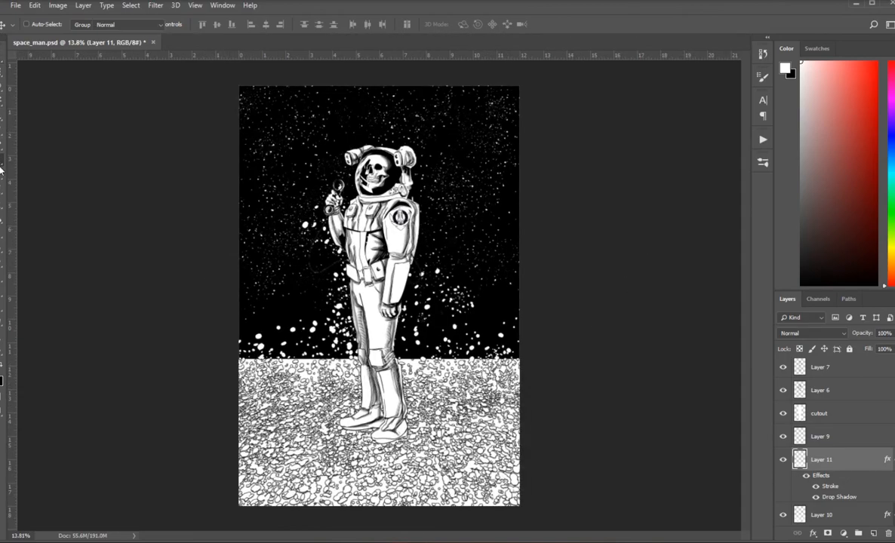
left_click(764, 77)
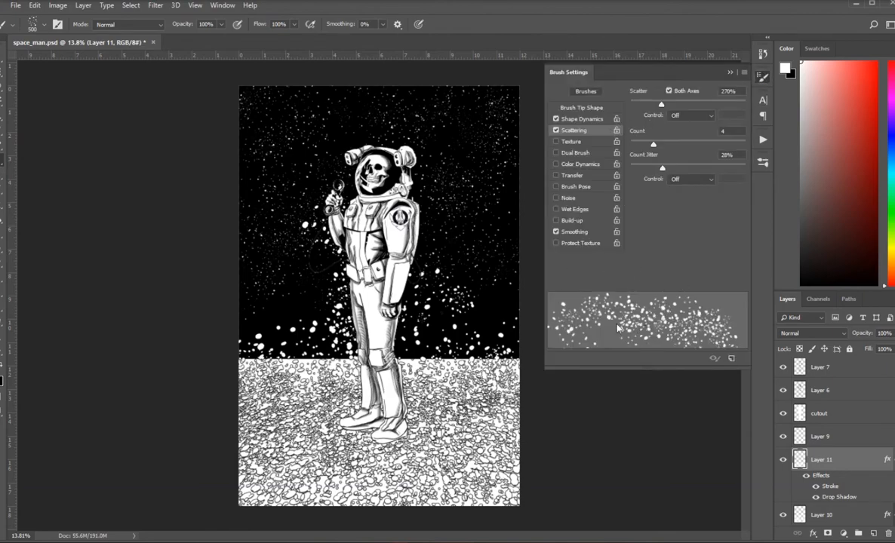
left_click(744, 73)
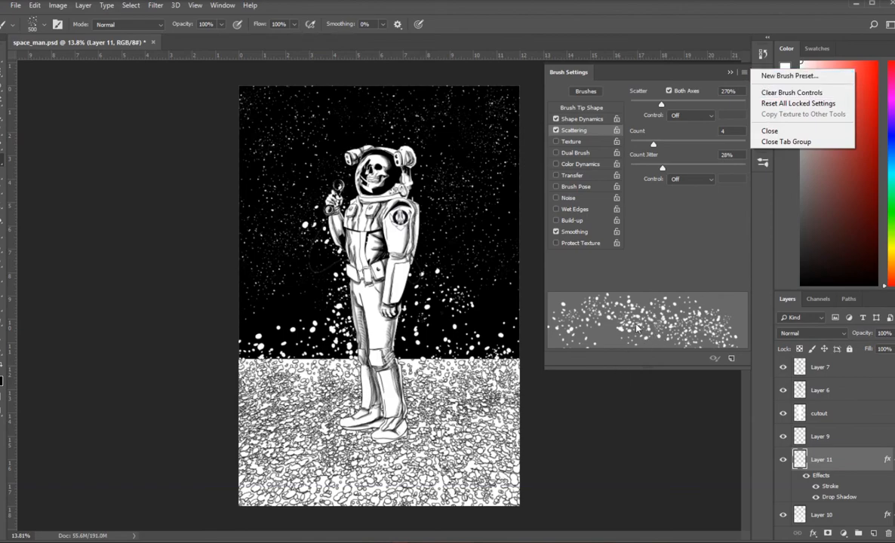
left_click(613, 397)
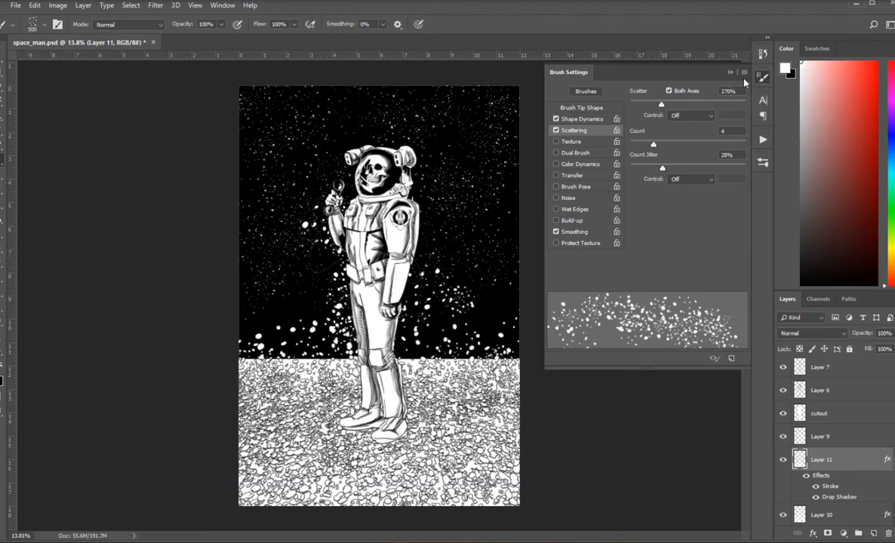
left_click(730, 71)
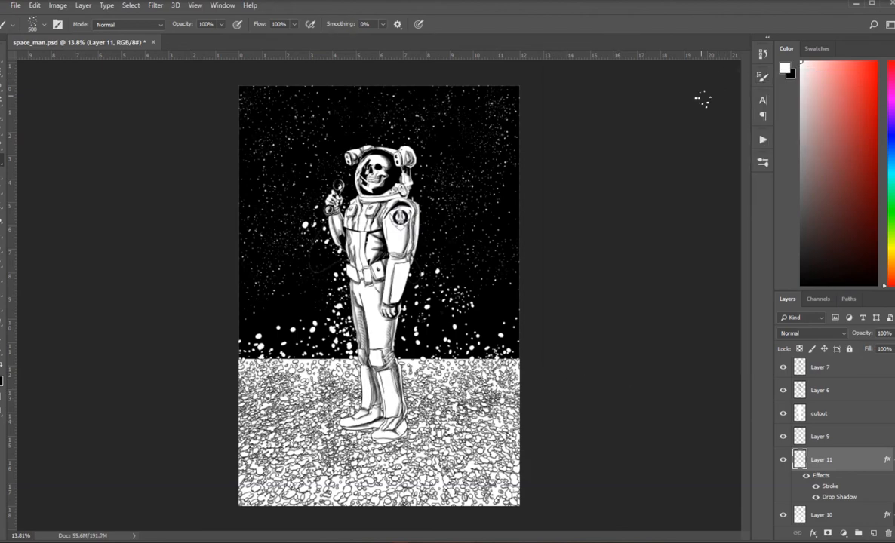